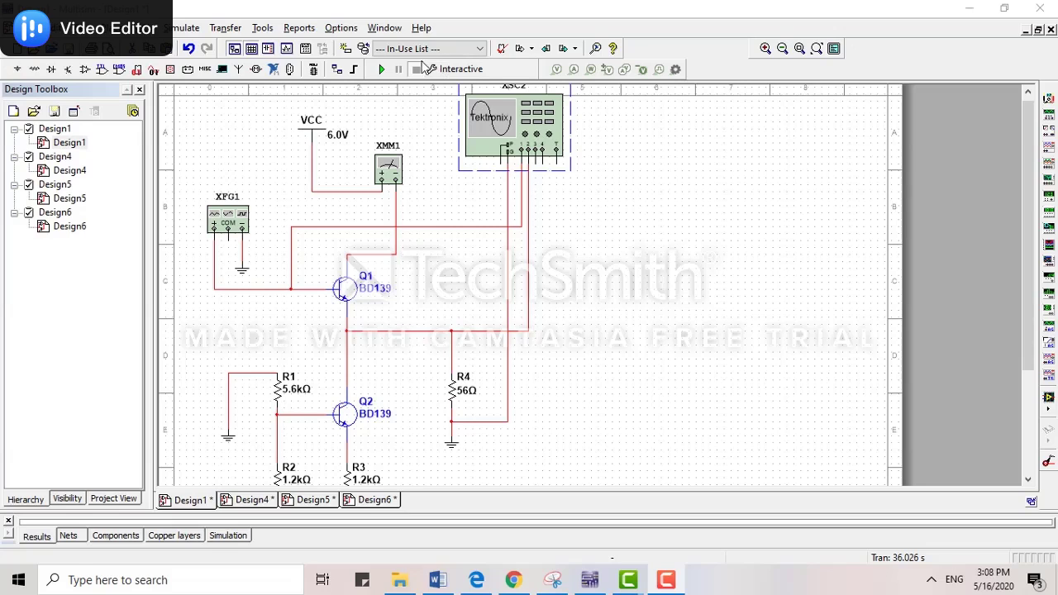
# Run the Design1 simulation and set function generator XFG1's amplitude to 2 Vp
pyautogui.click(382, 71)
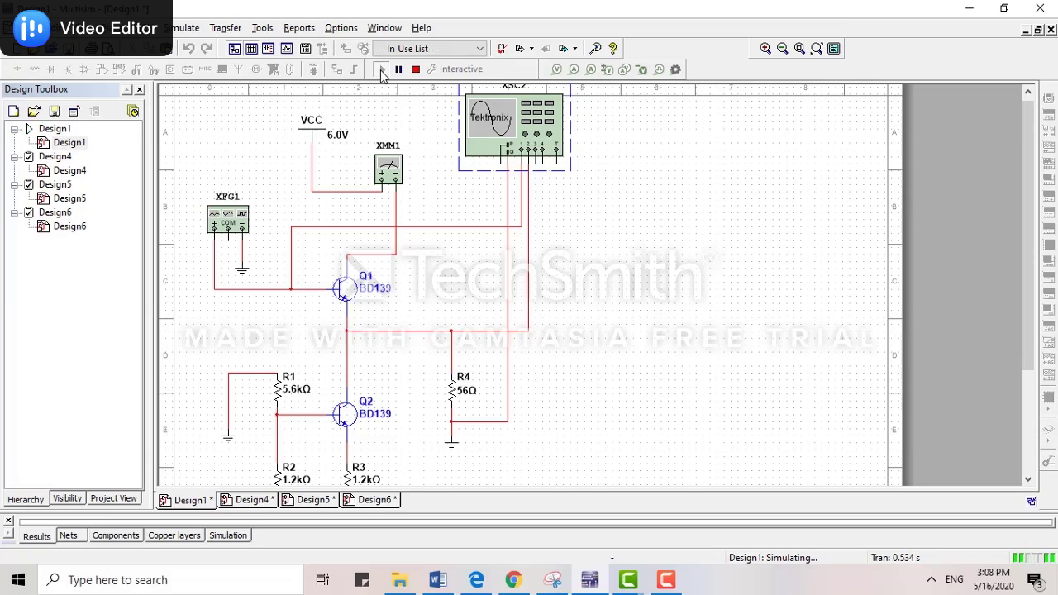
pyautogui.doubleClick(233, 223)
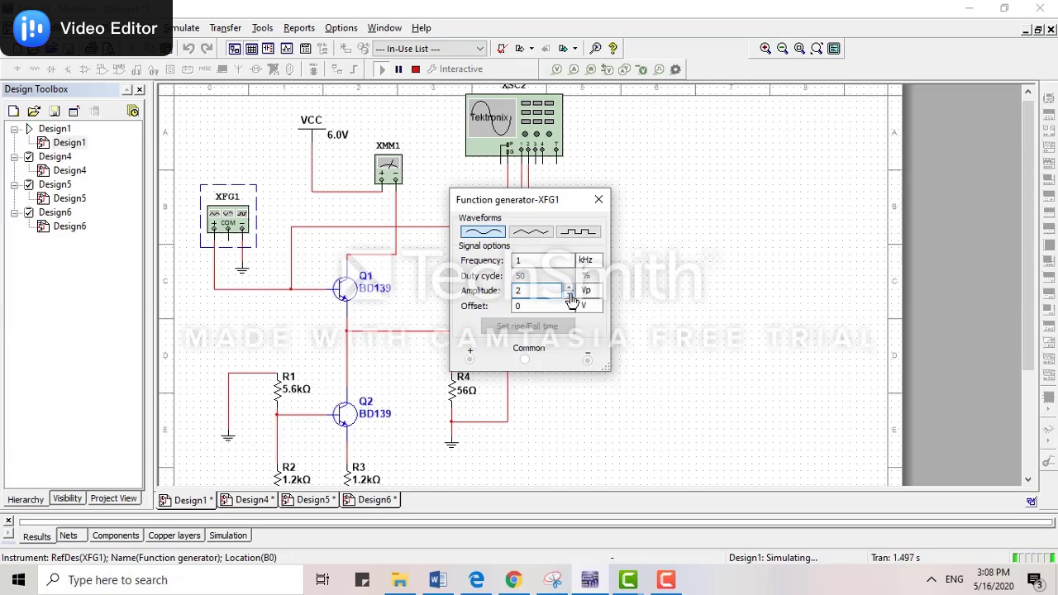
# Open oscilloscope XSC2, turn off the FFT display and scale CH1 and CH2 to 2 V per division
pyautogui.doubleClick(532, 149)
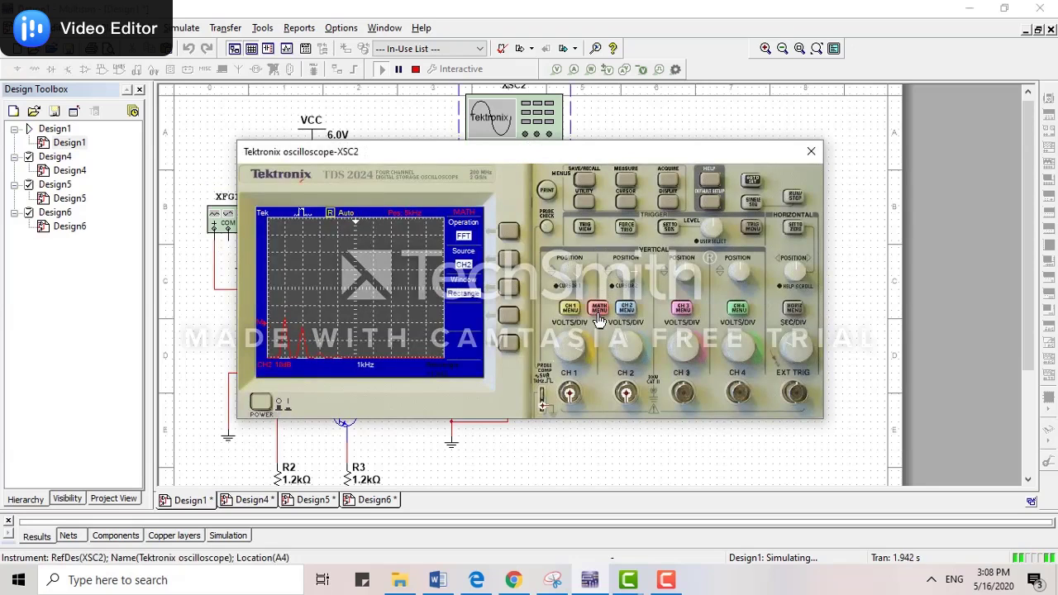
pyautogui.click(596, 312)
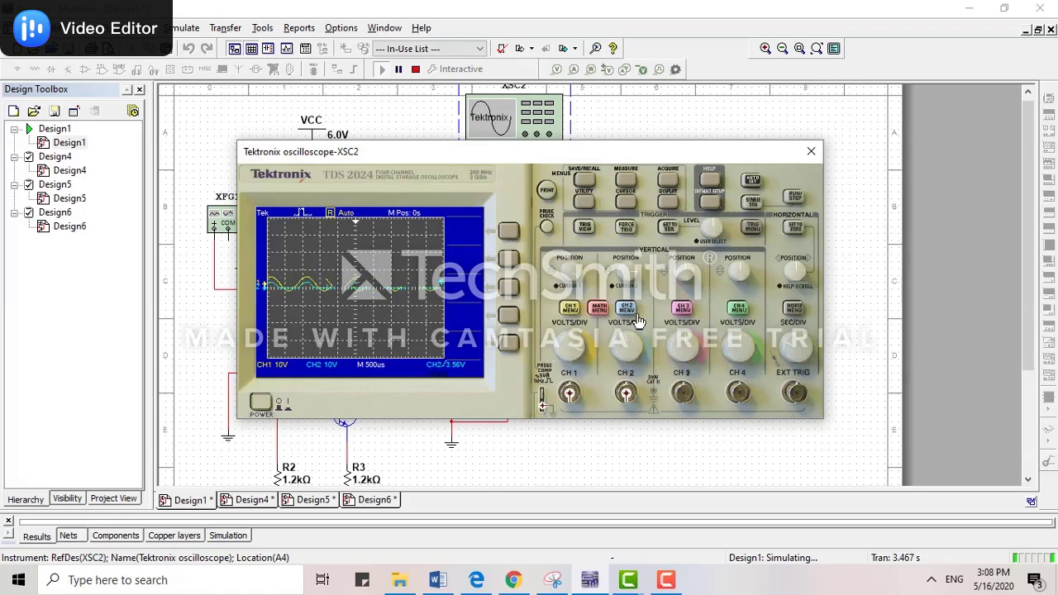
pyautogui.click(581, 351)
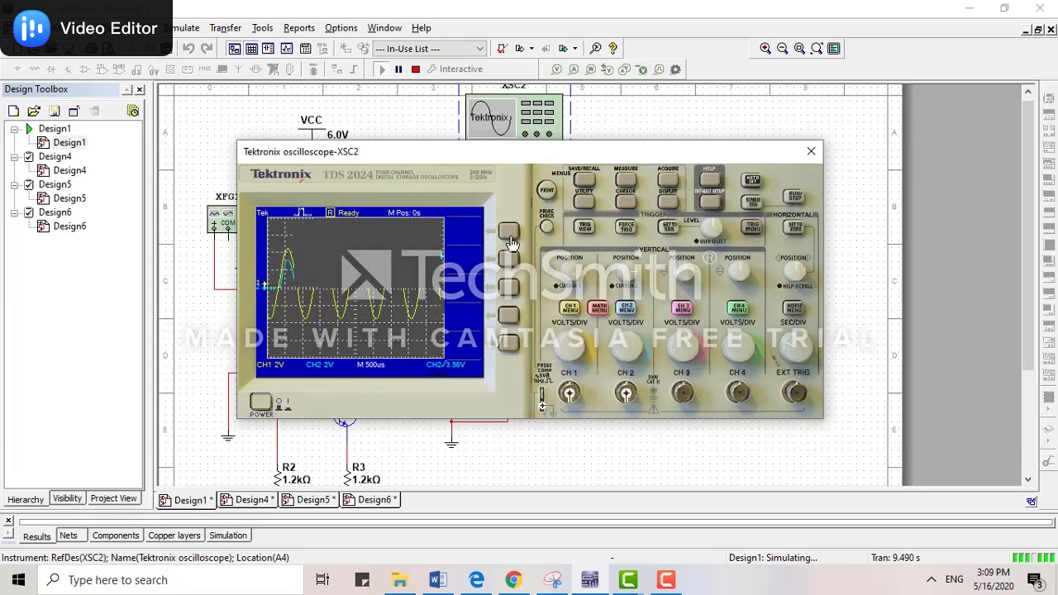
# Change the oscilloscope's display format to XY to plot the Design1 transfer characteristic
pyautogui.click(667, 203)
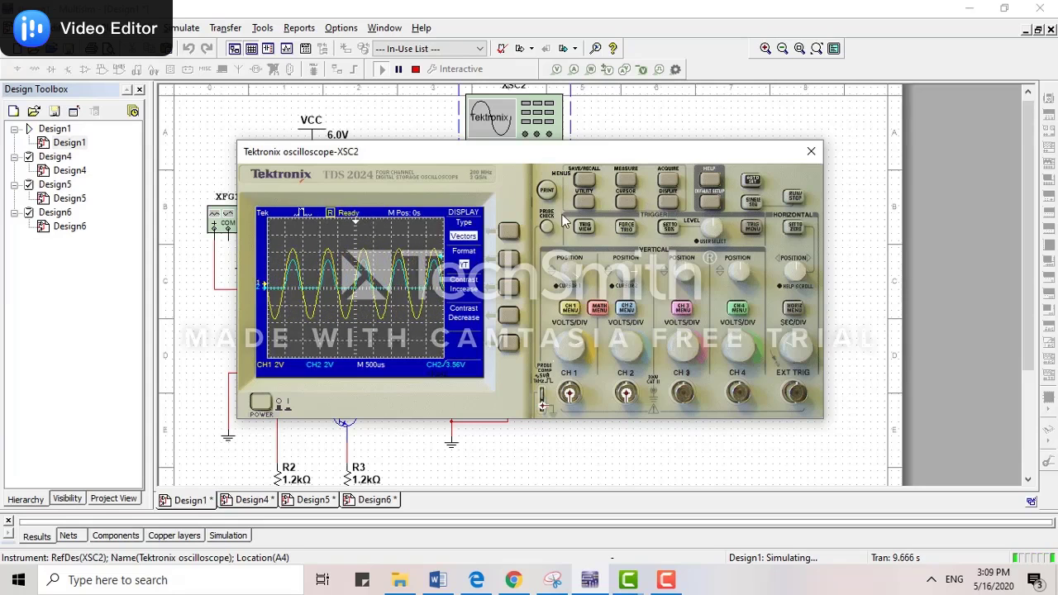
pyautogui.click(509, 260)
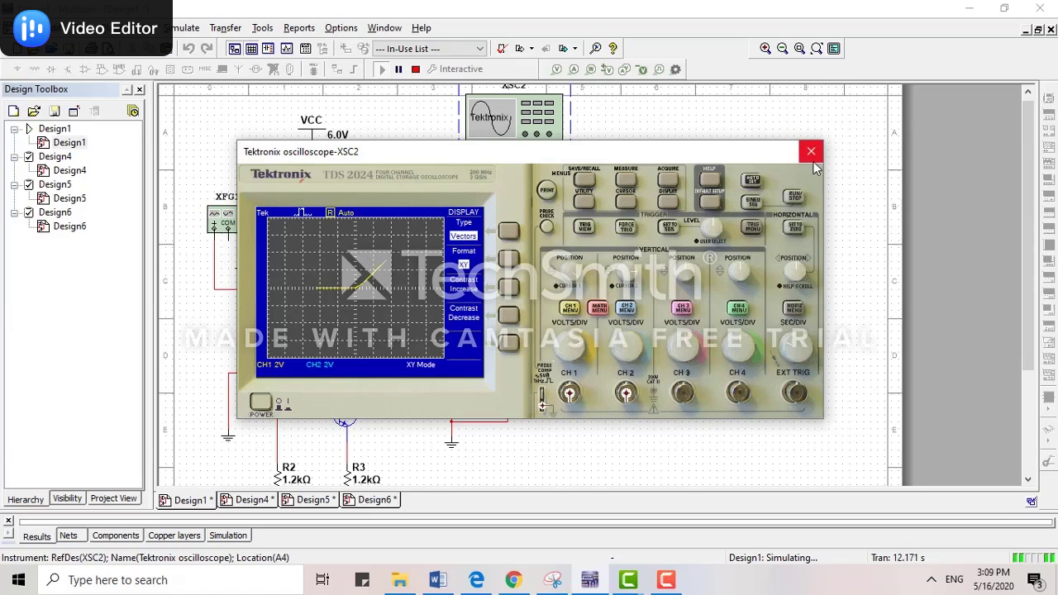
# Autoset the oscilloscope and shorten its time base to 200 µs per division
pyautogui.click(752, 182)
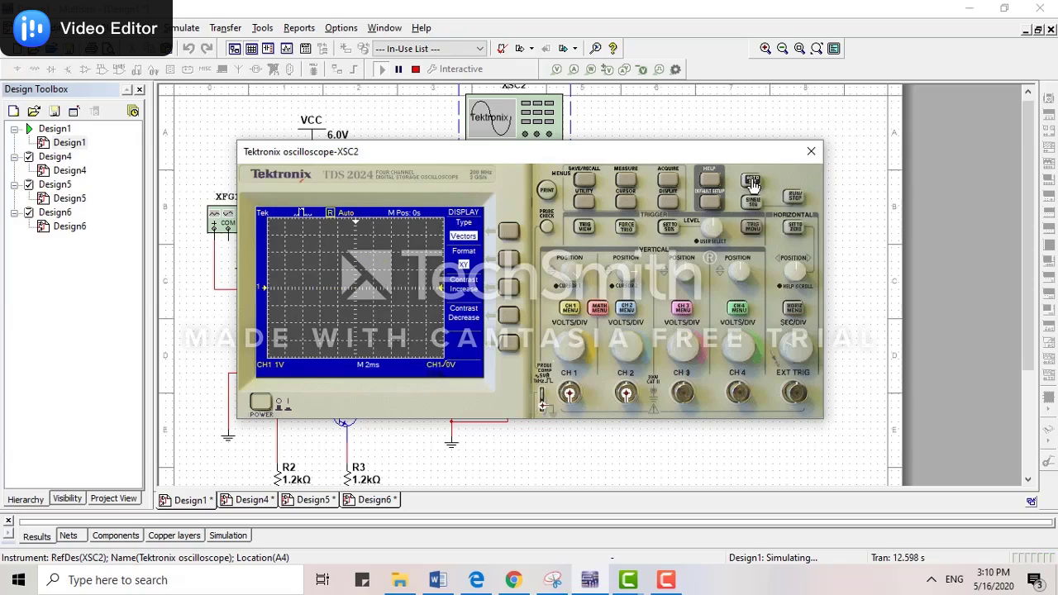
pyautogui.click(752, 183)
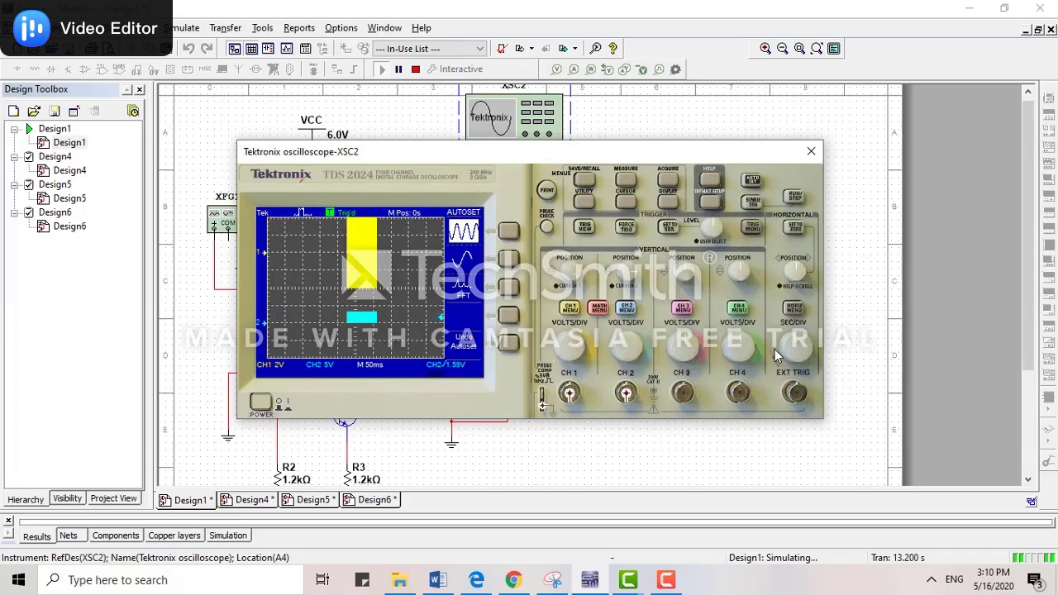
pyautogui.scroll(-5, 785, 356)
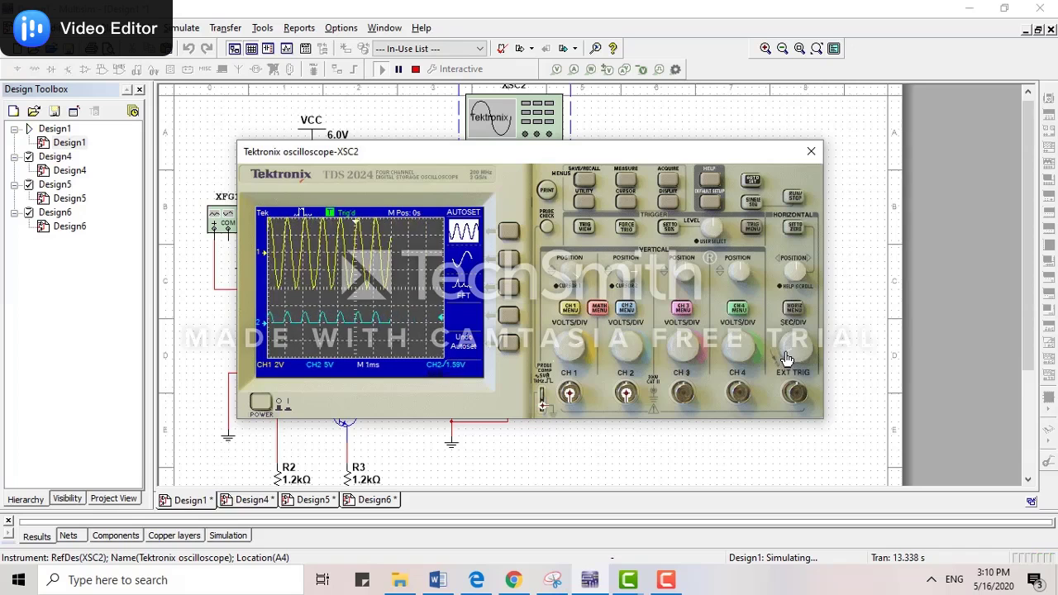
pyautogui.scroll(-2, 790, 360)
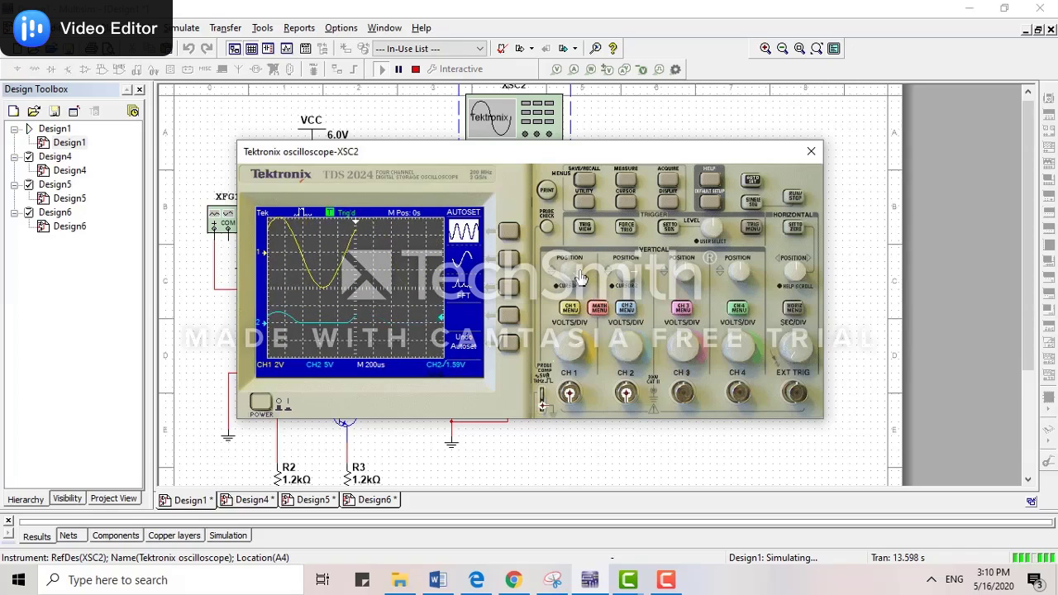
# Adjust the CH1 trace's vertical position to 1 division (2 V)
pyautogui.scroll(1, 578, 275)
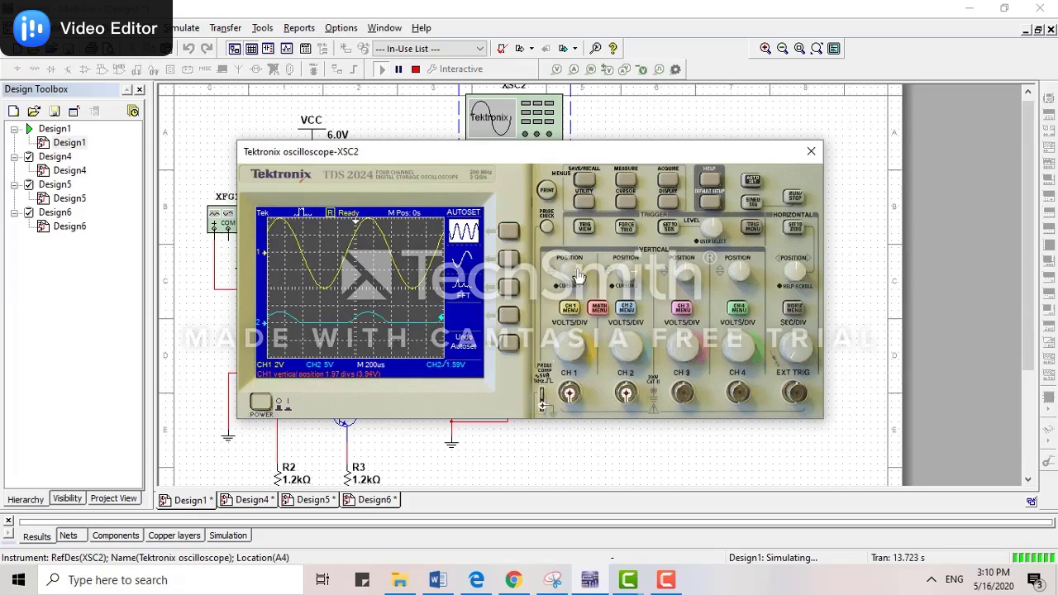
pyautogui.scroll(1, 574, 277)
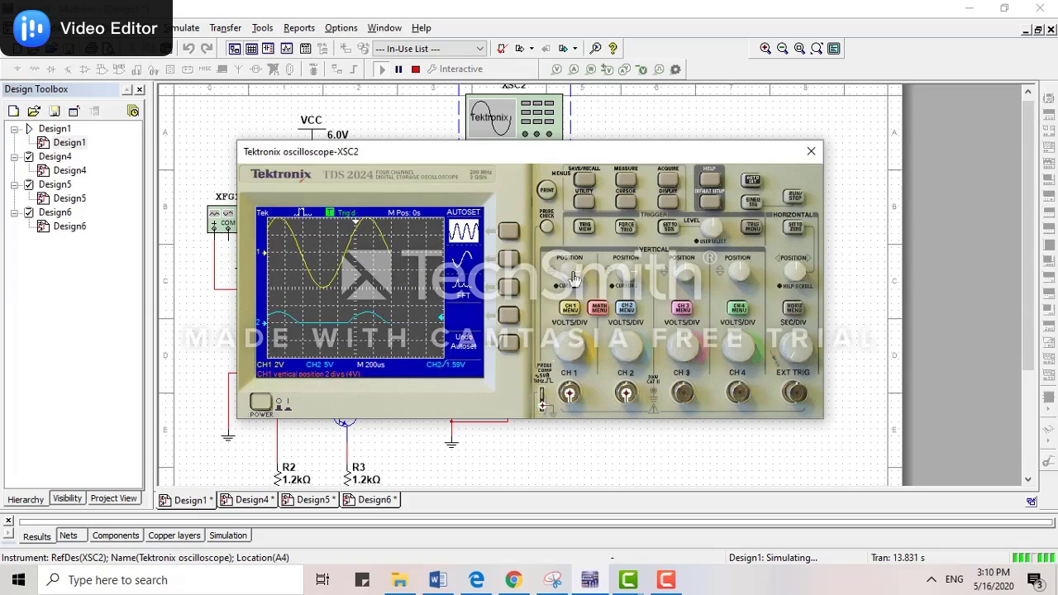
pyautogui.scroll(1, 570, 276)
pyautogui.scroll(4, 570, 276)
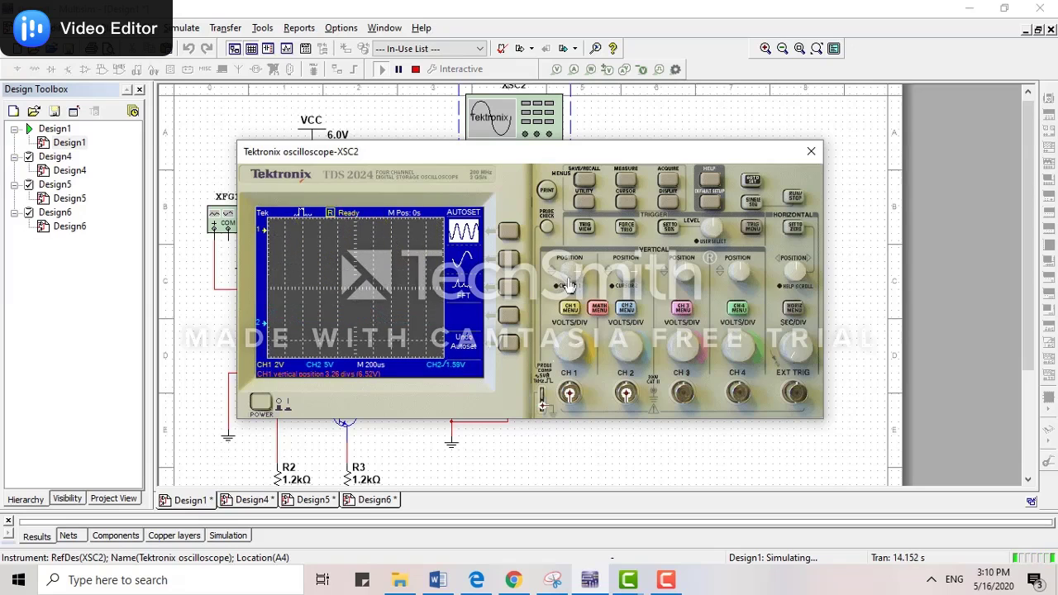
pyautogui.scroll(-1, 572, 279)
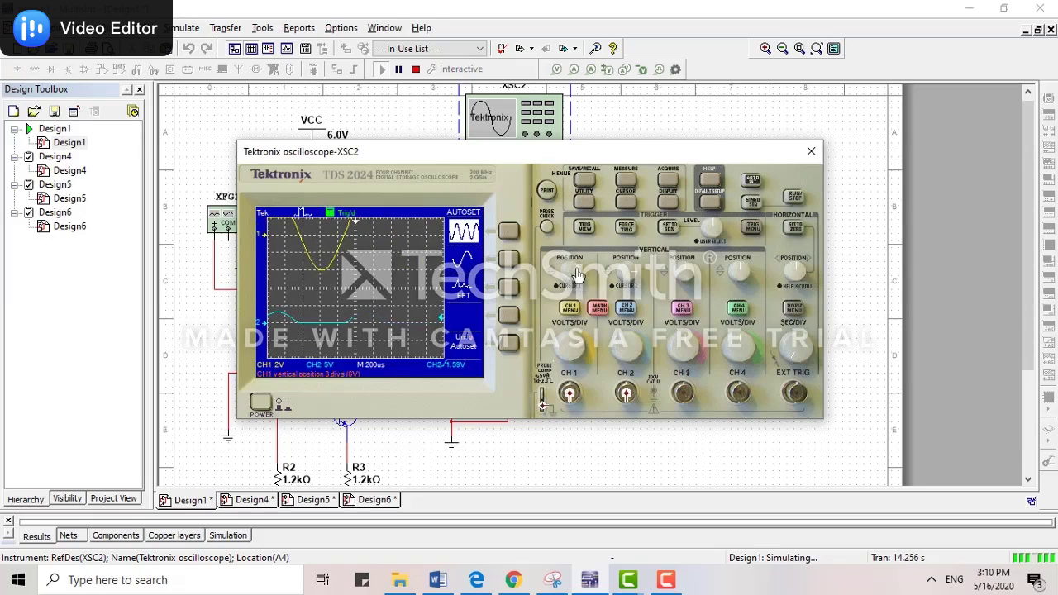
pyautogui.scroll(-4, 568, 279)
pyautogui.scroll(-2, 566, 283)
pyautogui.scroll(-1, 572, 281)
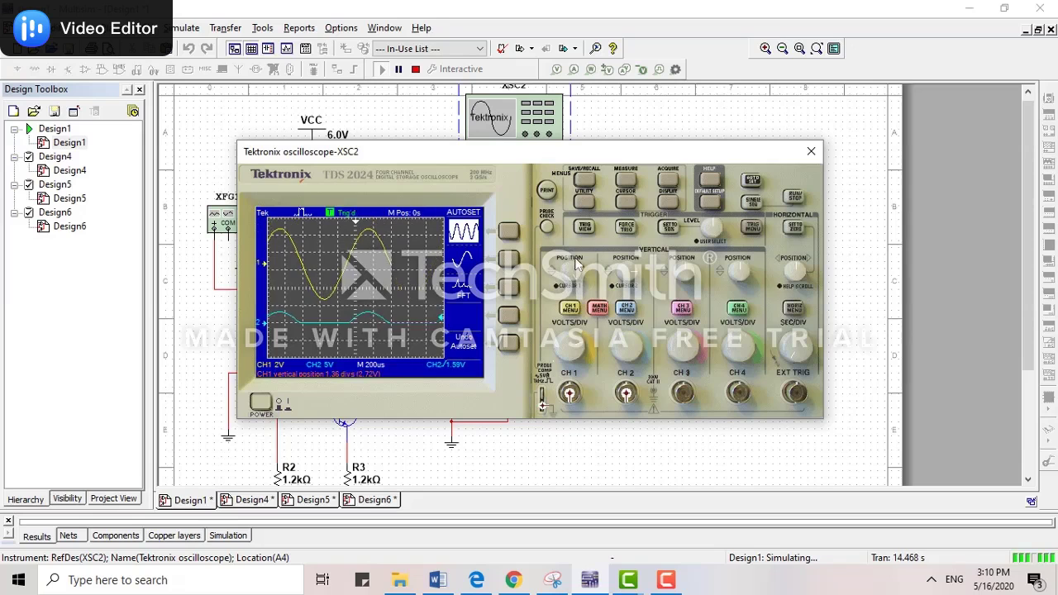
pyautogui.scroll(-1, 579, 276)
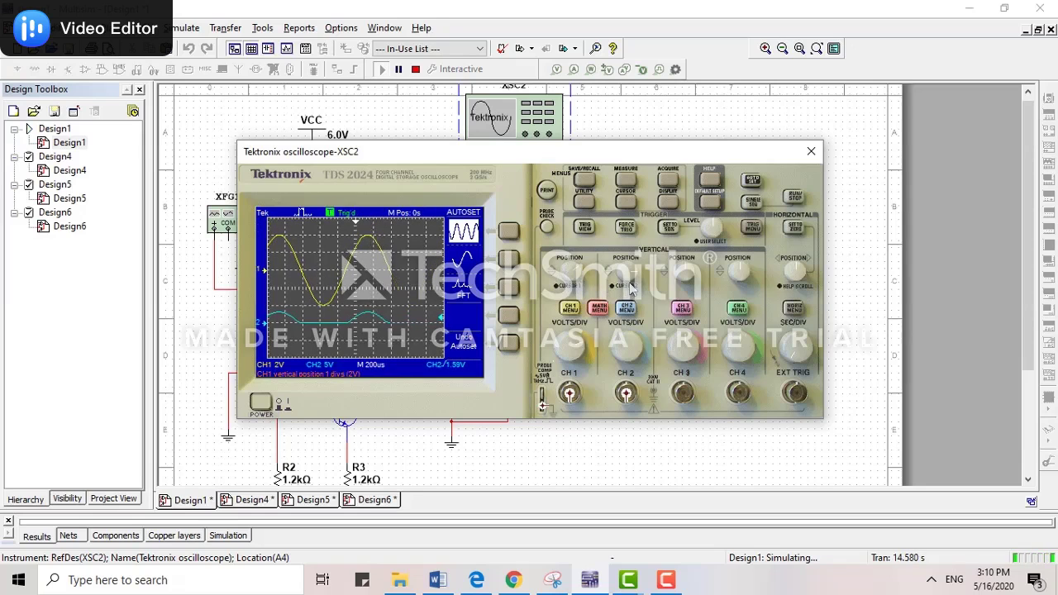
# Raise the CH2 trace so its zero level sits on the oscilloscope grid's horizontal centre line
pyautogui.scroll(-4, 631, 273)
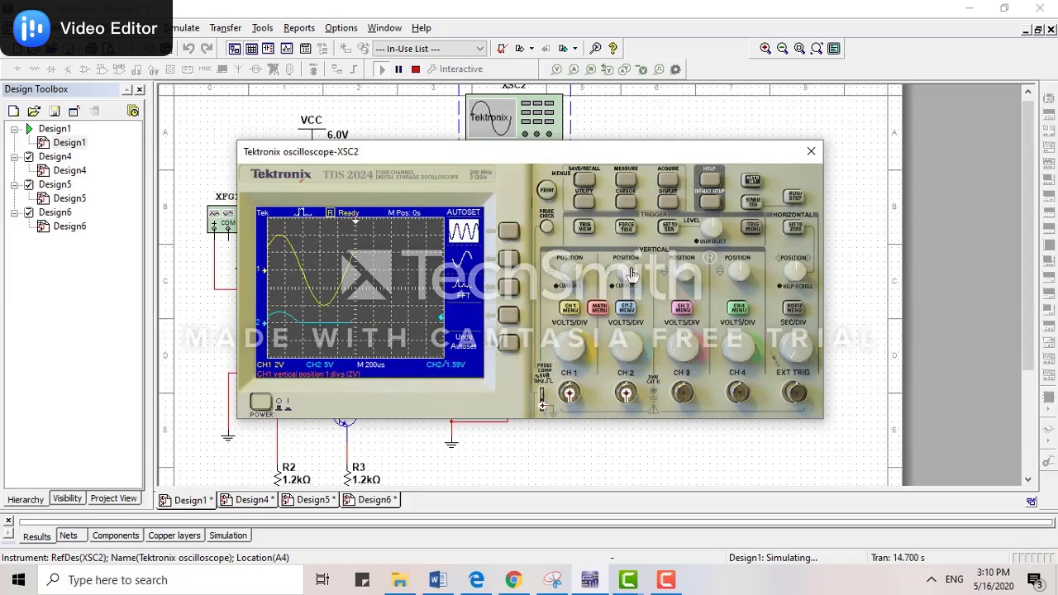
pyautogui.scroll(3, 630, 277)
pyautogui.scroll(5, 628, 272)
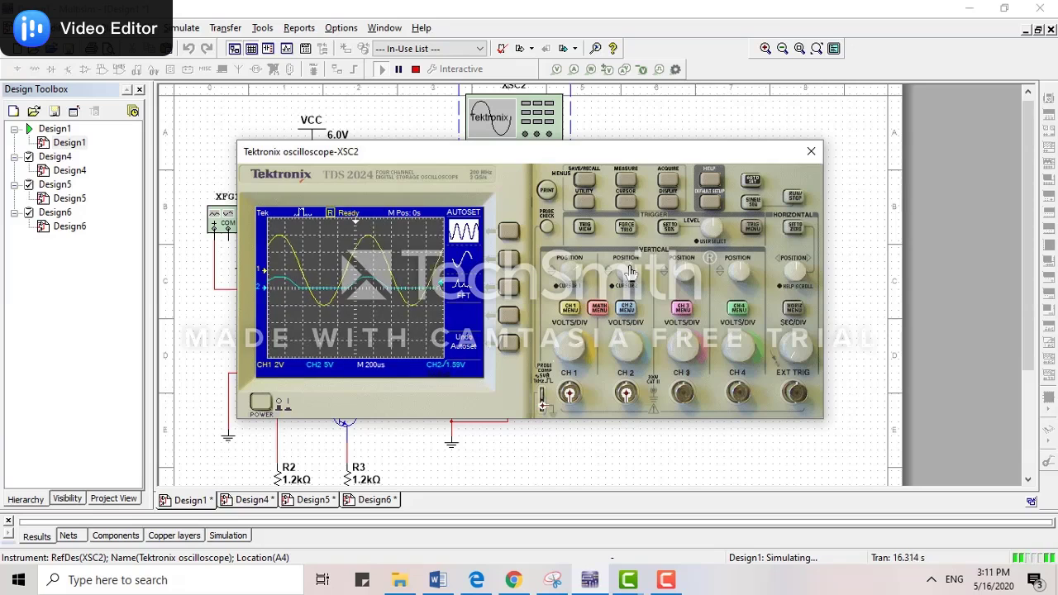
# Display the FFT spectrum and alternate its source between CH1 and CH2 to compare both signals, ending on CH2
pyautogui.click(599, 309)
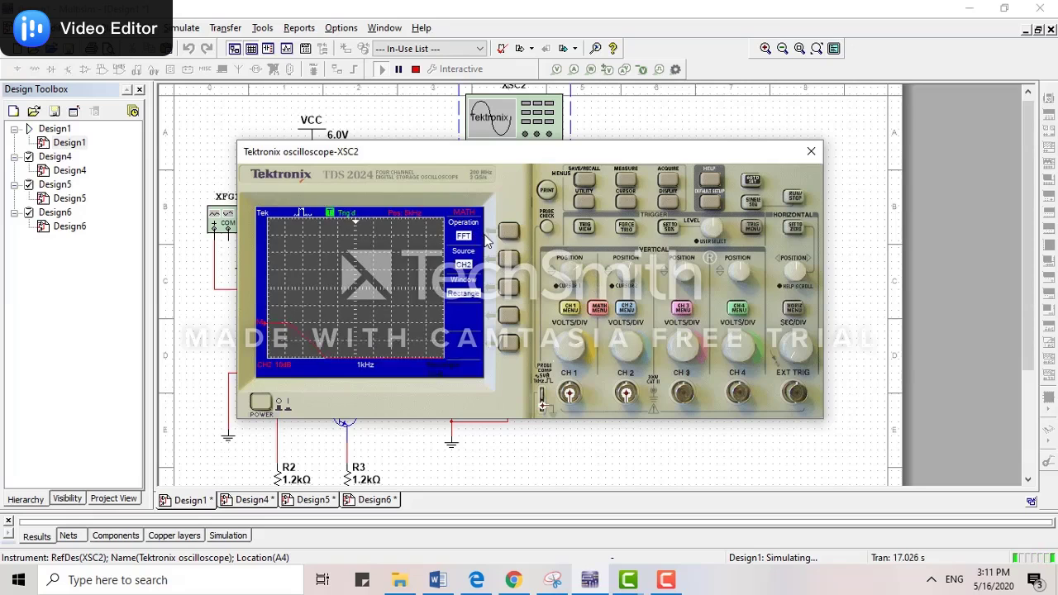
pyautogui.click(509, 262)
pyautogui.click(508, 263)
pyautogui.click(508, 263)
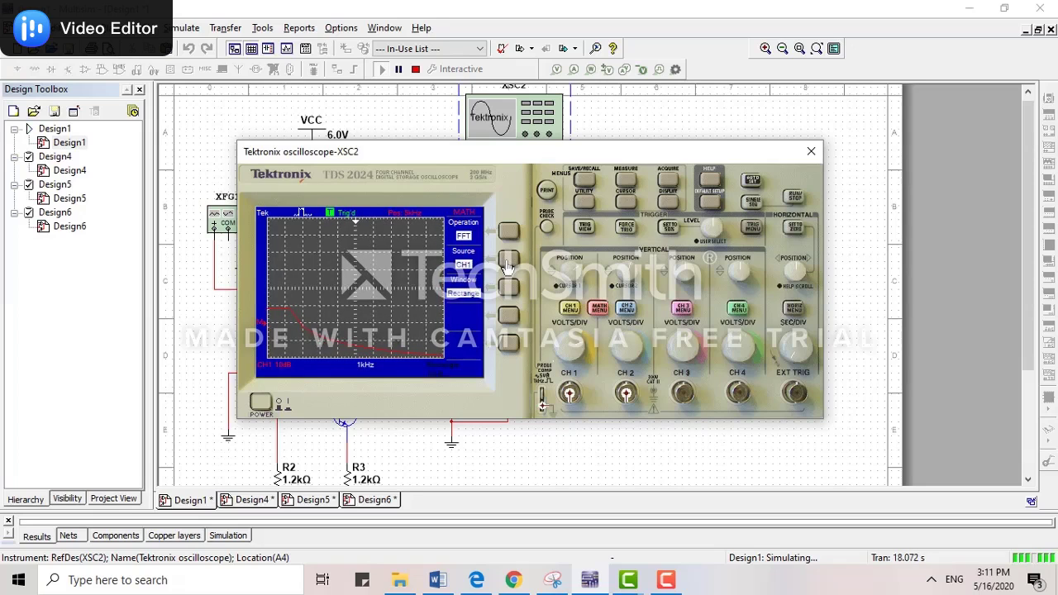
pyautogui.click(506, 263)
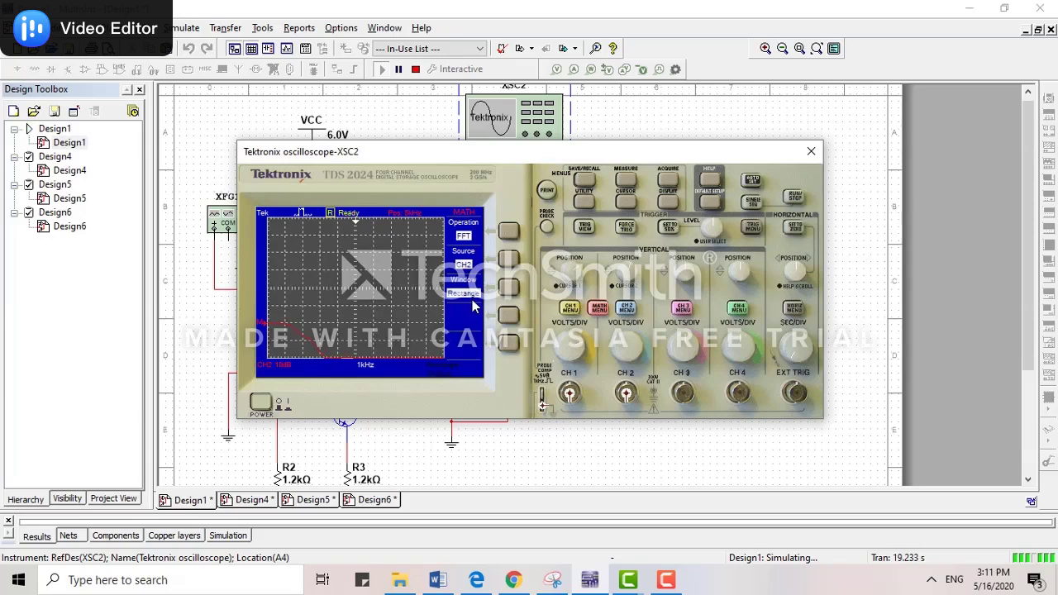
pyautogui.click(509, 262)
pyautogui.click(512, 265)
pyautogui.click(511, 264)
pyautogui.click(512, 264)
pyautogui.click(512, 265)
pyautogui.click(512, 264)
pyautogui.click(512, 264)
pyautogui.click(511, 265)
pyautogui.click(512, 265)
pyautogui.click(511, 264)
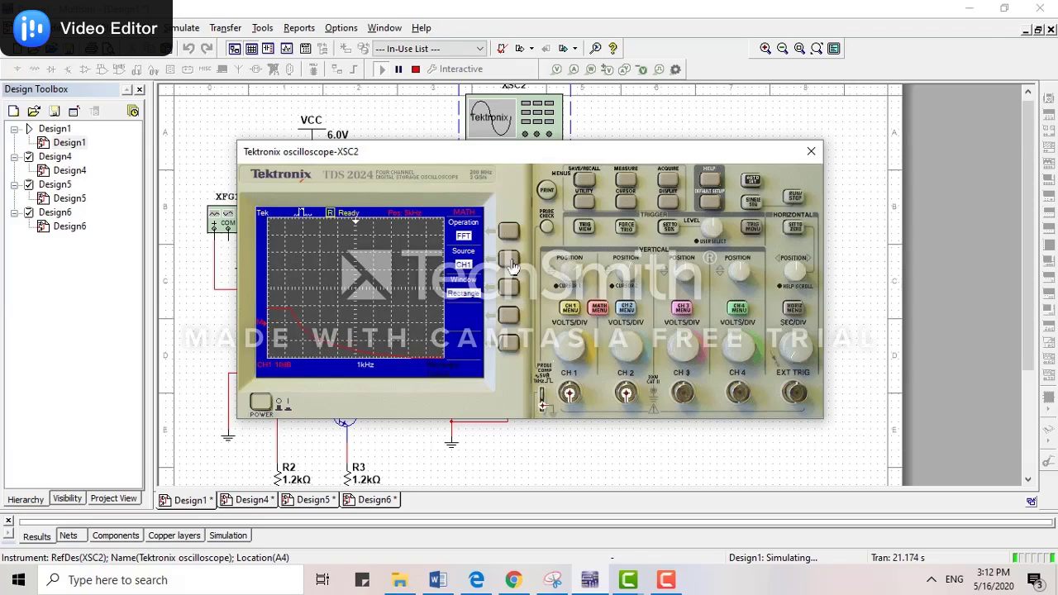
pyautogui.click(510, 262)
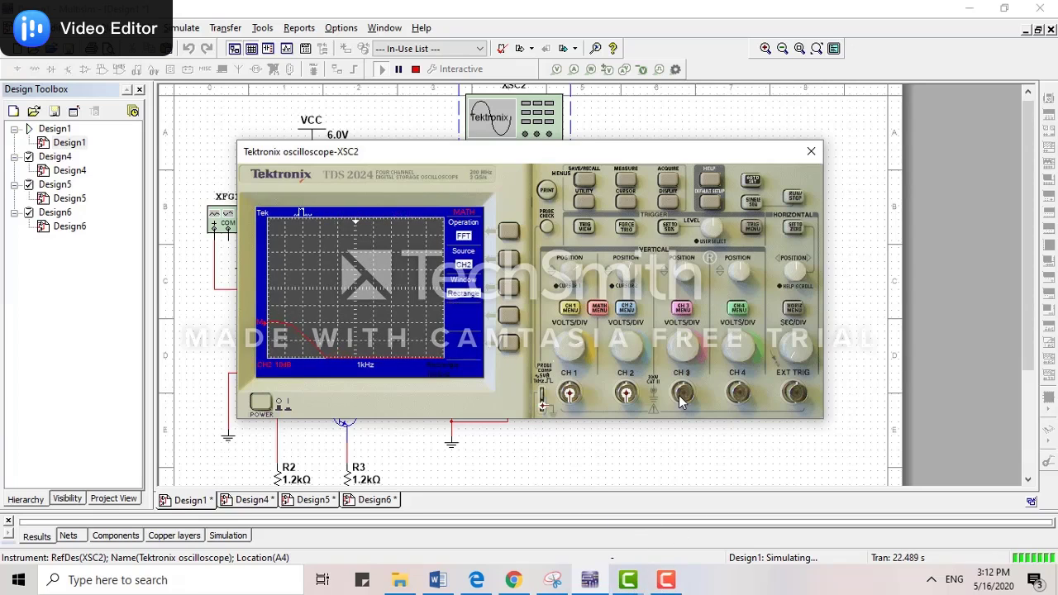
# Close the oscilloscope and function generator windows and stop the Design1 simulation
pyautogui.click(811, 153)
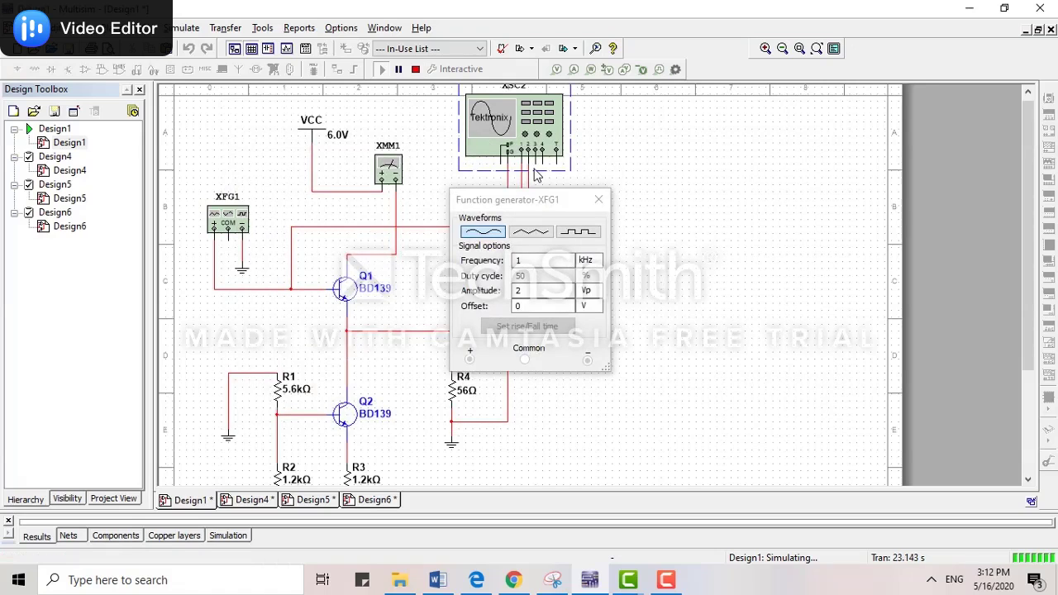
pyautogui.click(597, 200)
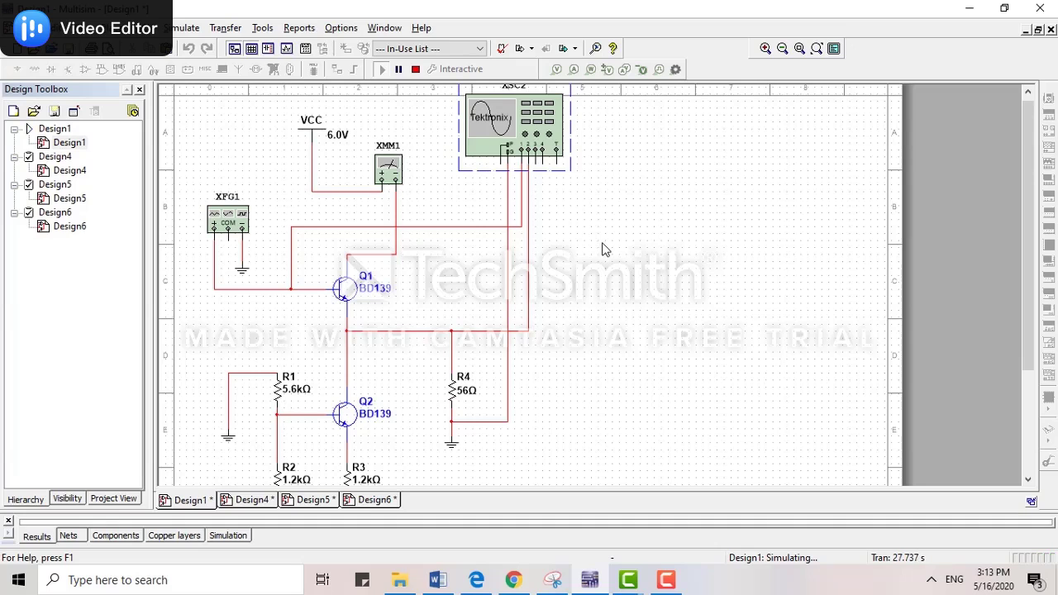
pyautogui.click(416, 71)
# Run the Design4 simulation with function generator XFG1's amplitude set to 4 Vp
pyautogui.click(65, 159)
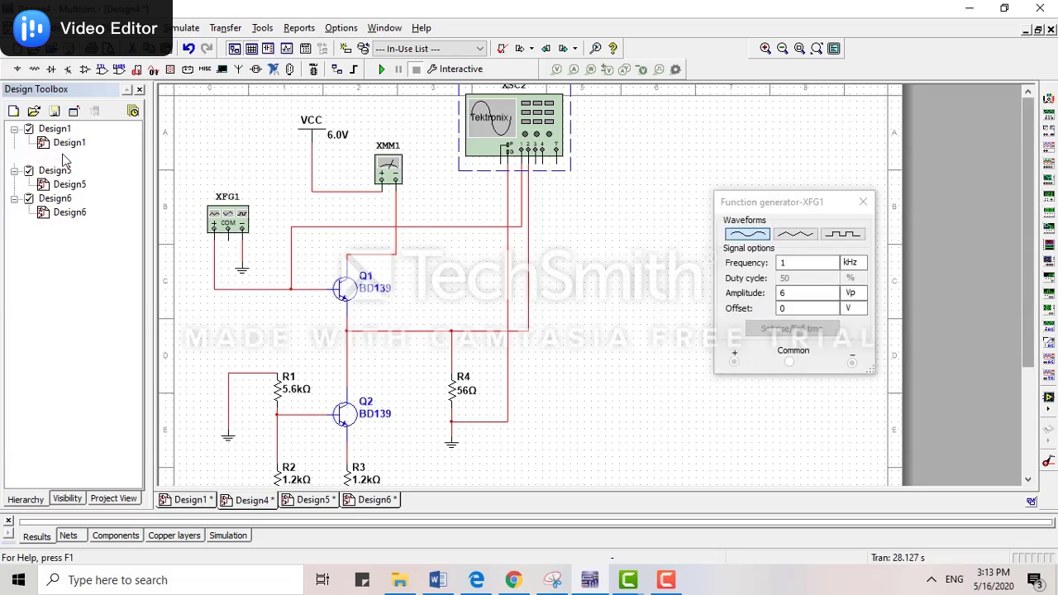
pyautogui.click(863, 202)
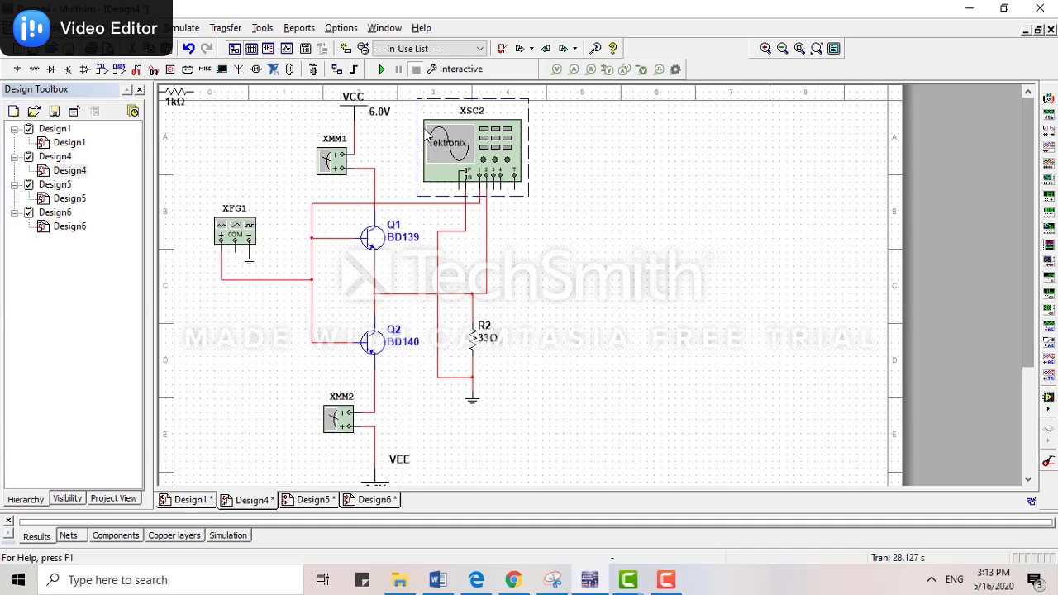
pyautogui.click(383, 71)
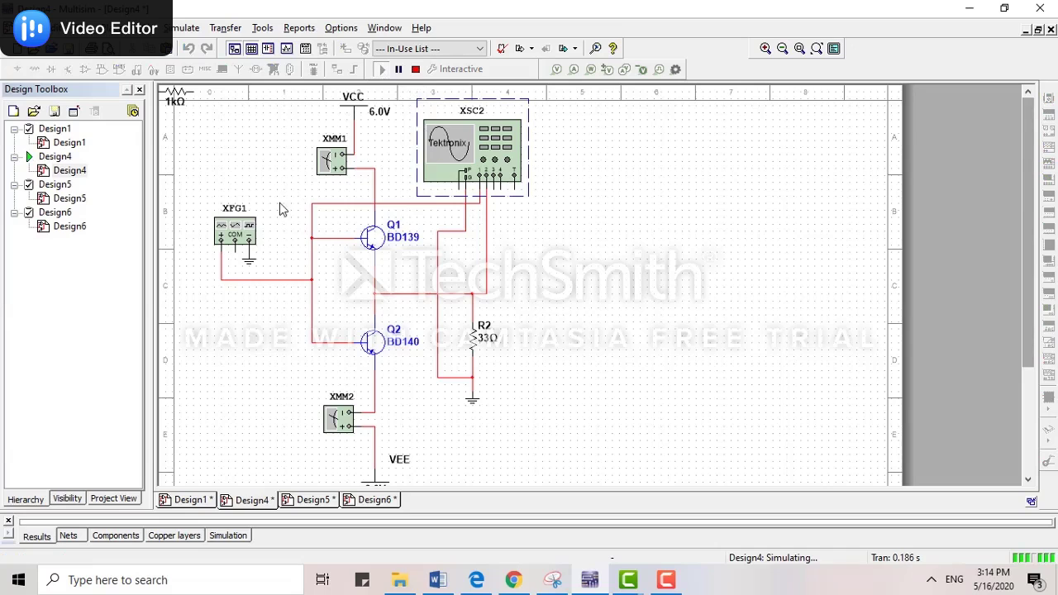
pyautogui.doubleClick(251, 230)
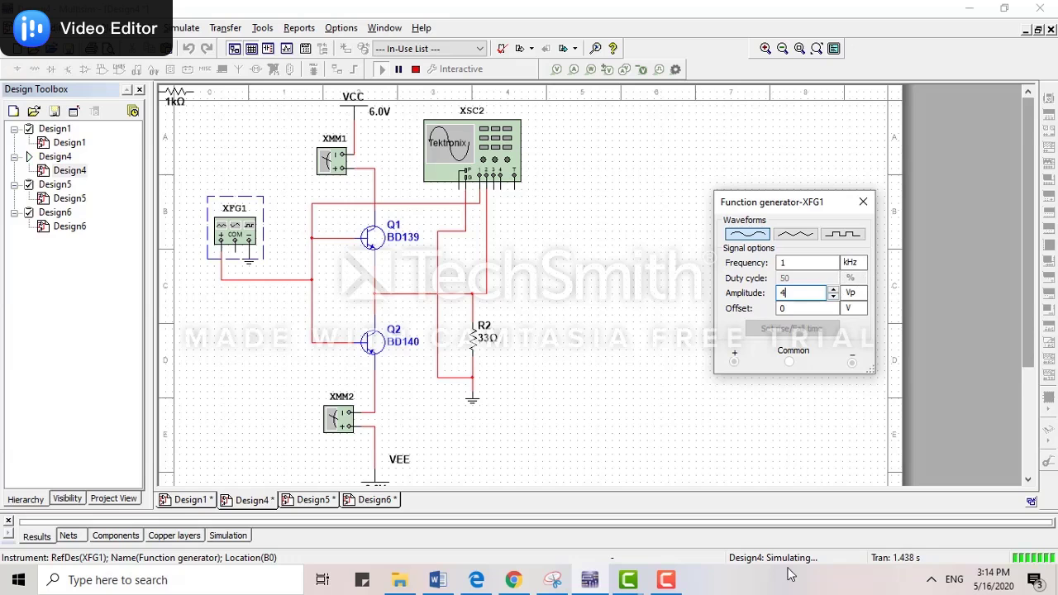
# Open Design4's oscilloscope XSC2, turn off the FFT display and scale CH1 and CH2 to 5 V per division
pyautogui.doubleClick(484, 155)
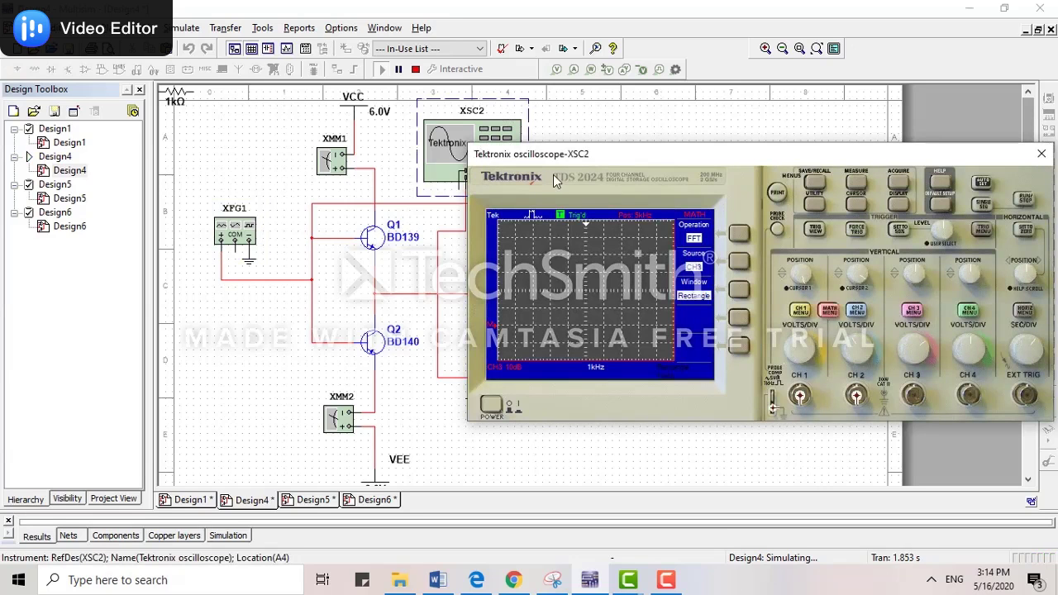
pyautogui.click(830, 309)
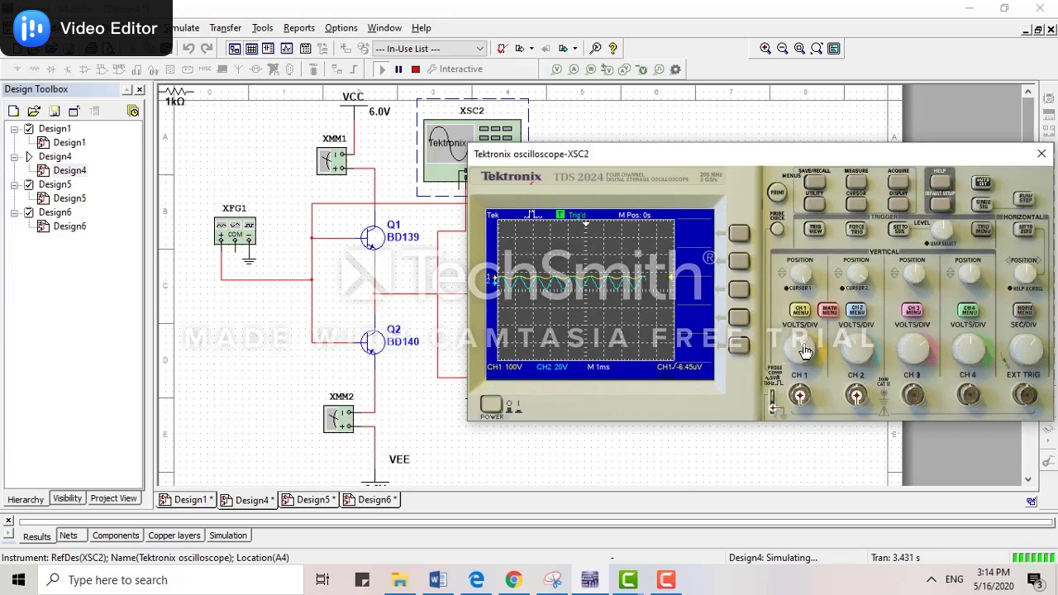
pyautogui.scroll(-4, 796, 352)
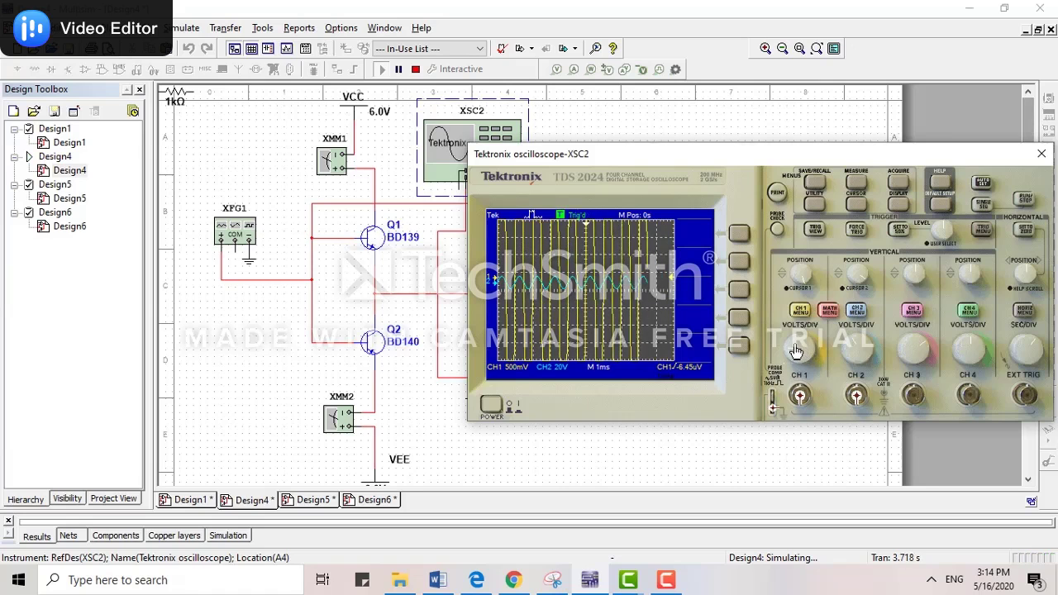
pyautogui.scroll(3, 796, 352)
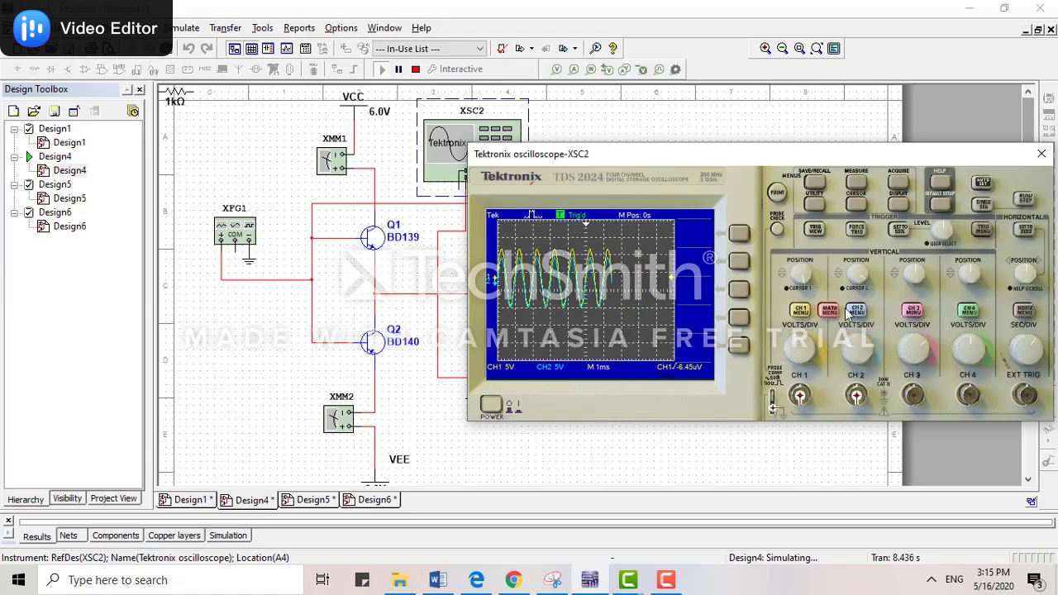
# Change the oscilloscope's display format to XY to plot the Design4 transfer characteristic
pyautogui.click(899, 210)
pyautogui.click(741, 265)
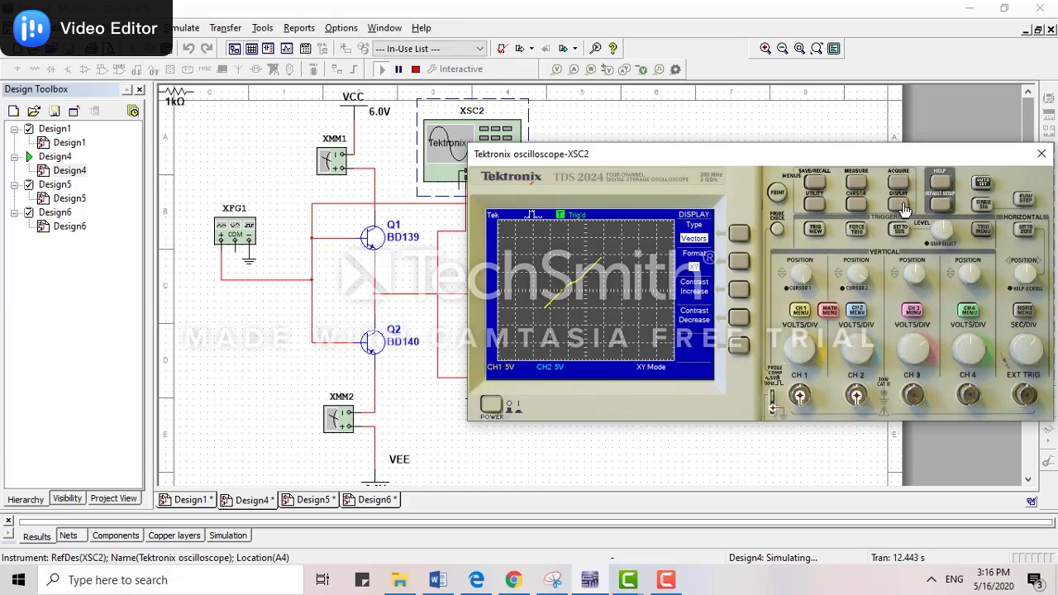
# Autoset oscilloscope XSC2 to show the CH1 and CH2 waveforms, with the time base set to 500 µs per division
pyautogui.click(829, 314)
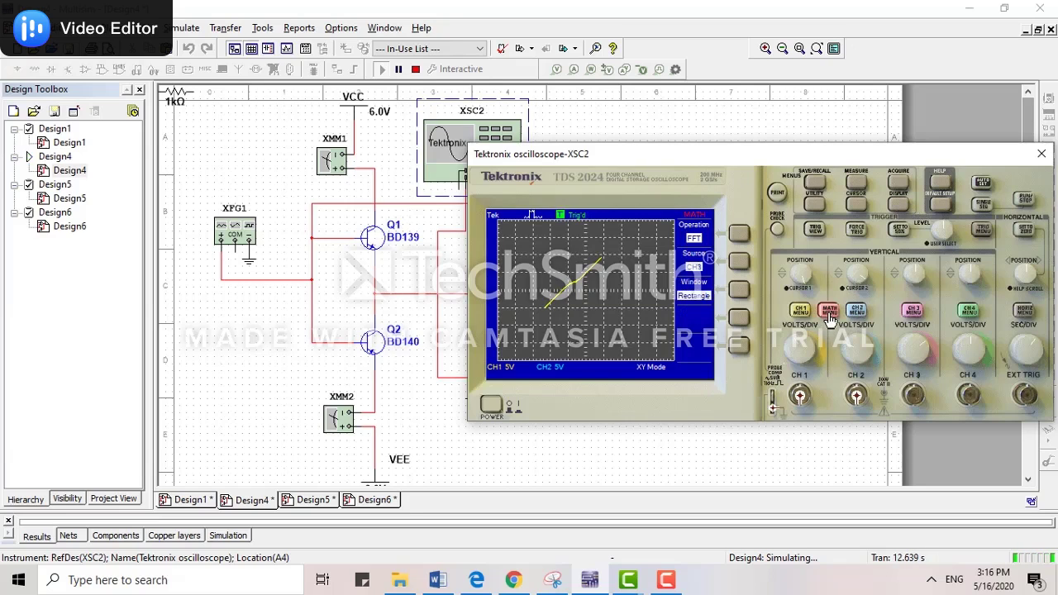
pyautogui.click(981, 188)
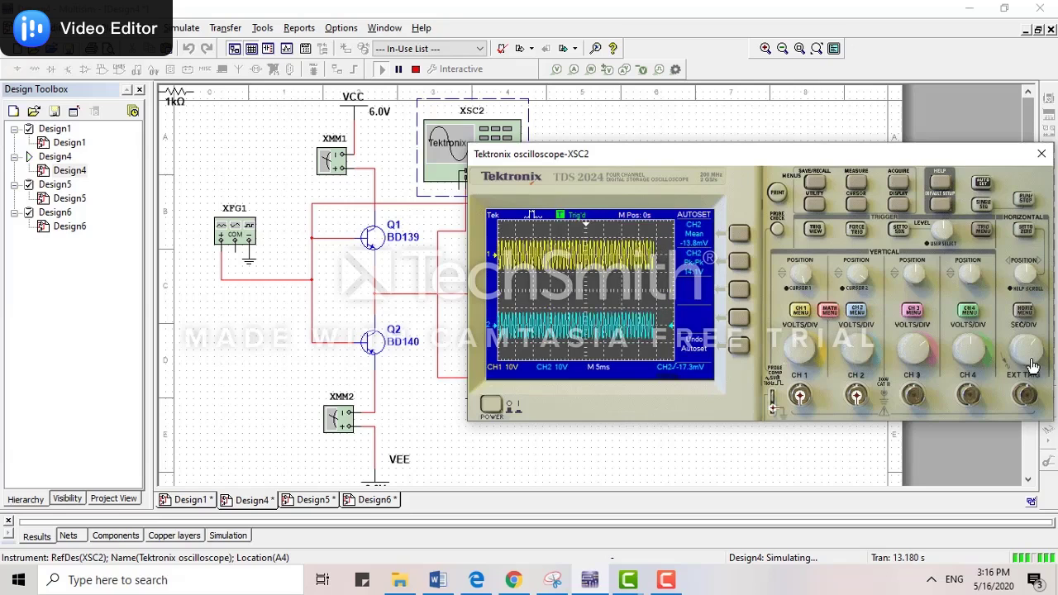
pyautogui.scroll(-12, 1031, 363)
pyautogui.scroll(5, 1024, 352)
pyautogui.scroll(-5, 1029, 348)
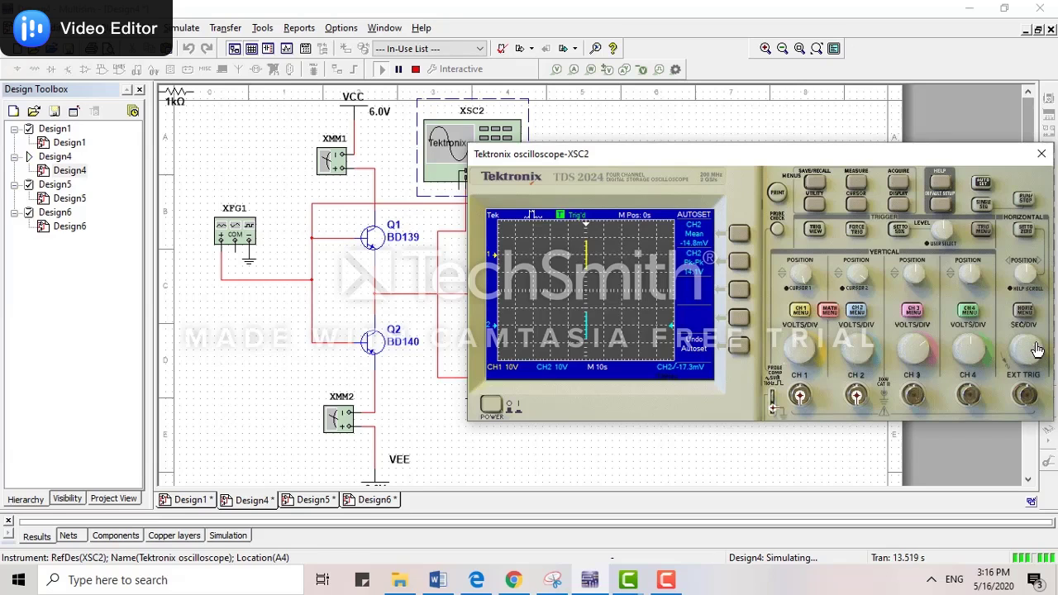
pyautogui.click(1027, 357)
pyautogui.click(1021, 366)
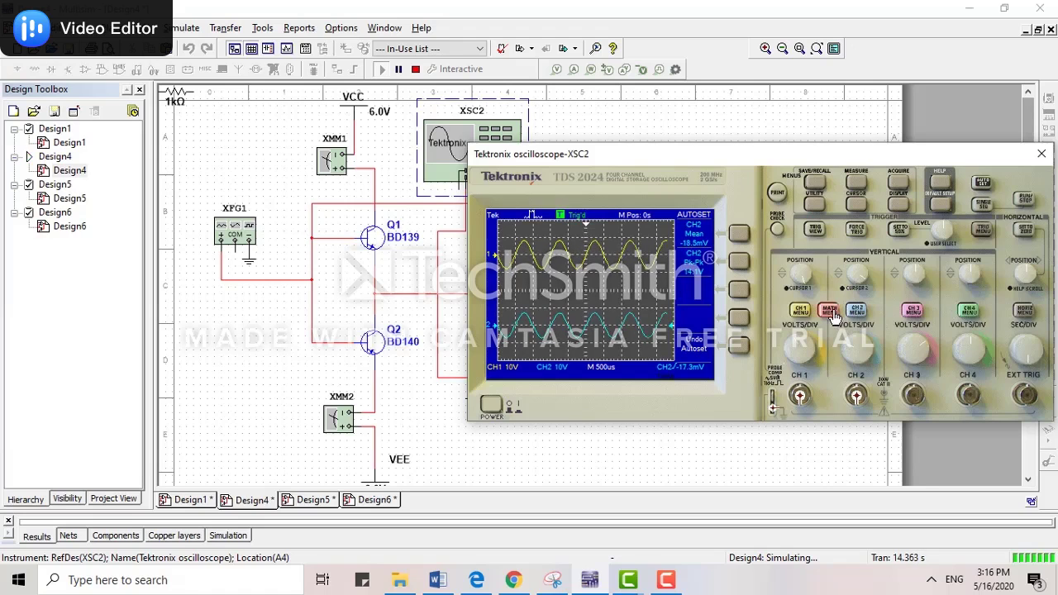
# Overlay the CH1 and CH2 traces at the same vertical position and change the display format to XY
pyautogui.click(803, 277)
pyautogui.moveTo(803, 277)
pyautogui.mouseDown()
pyautogui.moveTo(797, 286)
pyautogui.moveTo(804, 277)
pyautogui.moveTo(856, 283)
pyautogui.mouseUp()
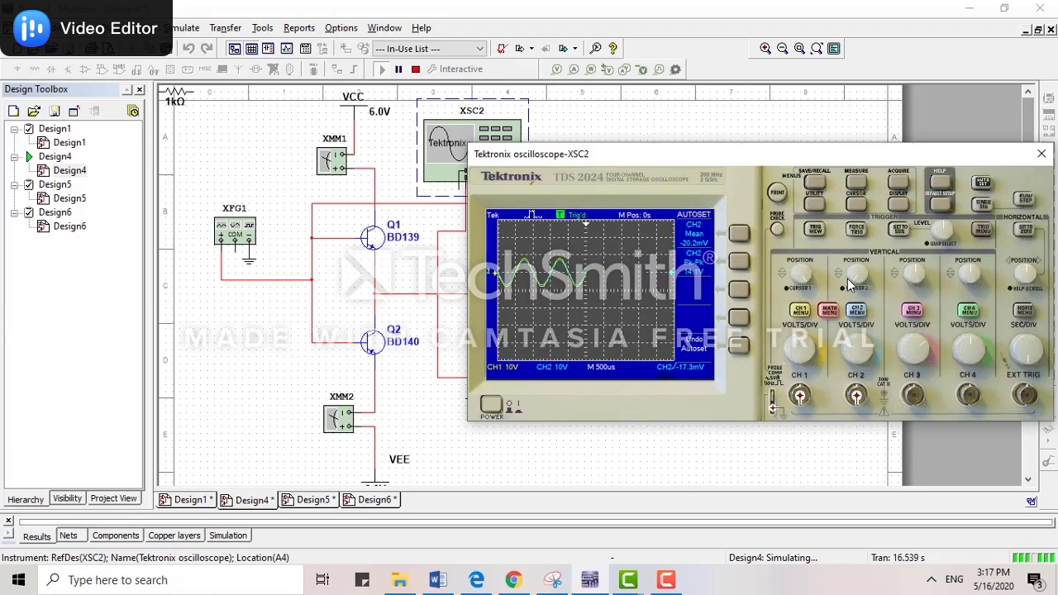
pyautogui.click(898, 205)
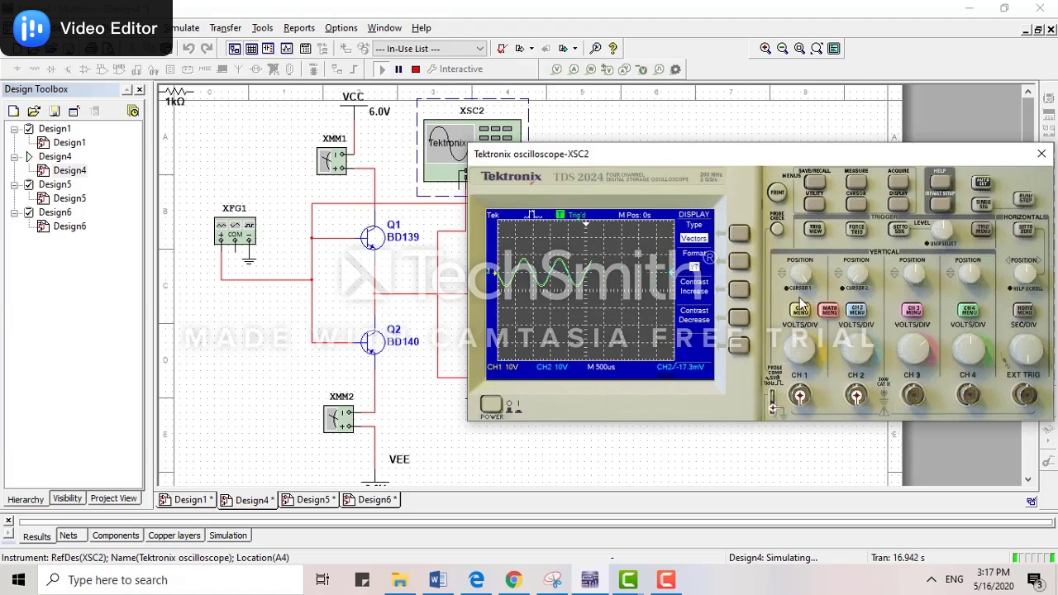
pyautogui.click(742, 262)
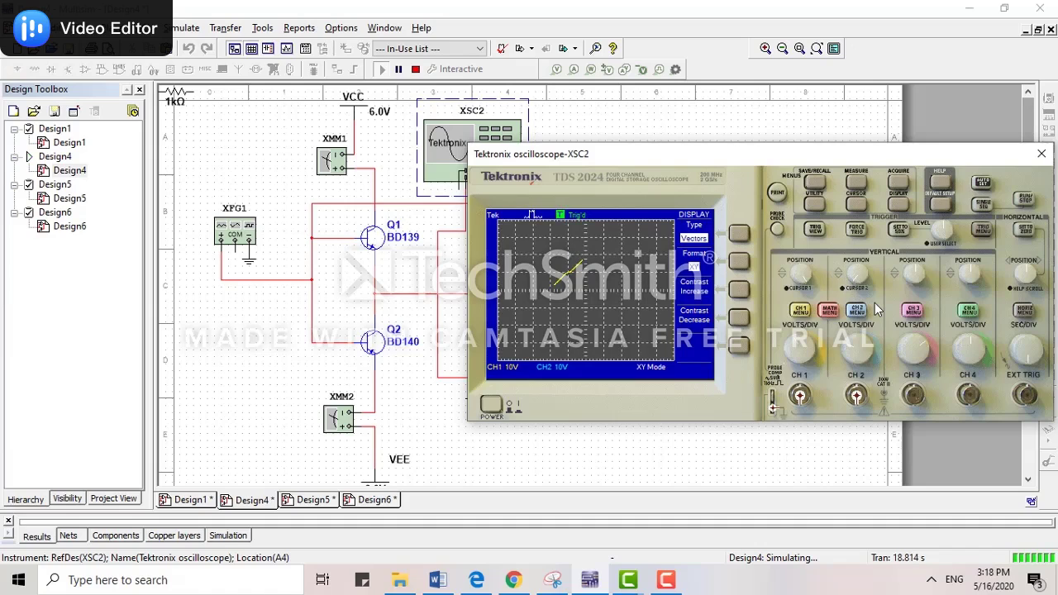
# Return from the XY plot to the time-domain waveforms using Autoset, with the time base at 500 µs per division
pyautogui.click(831, 311)
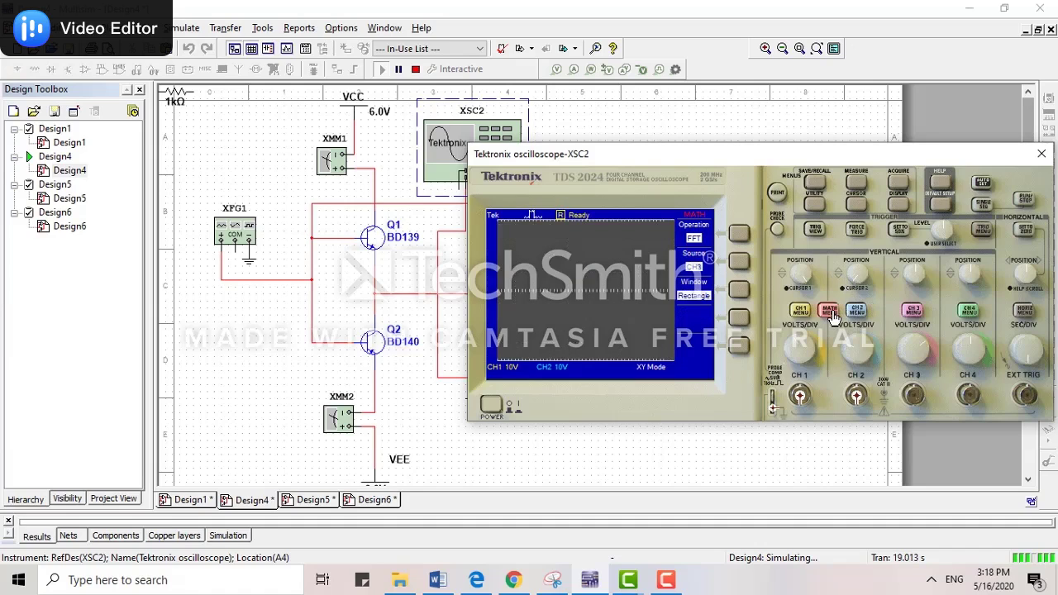
pyautogui.click(981, 181)
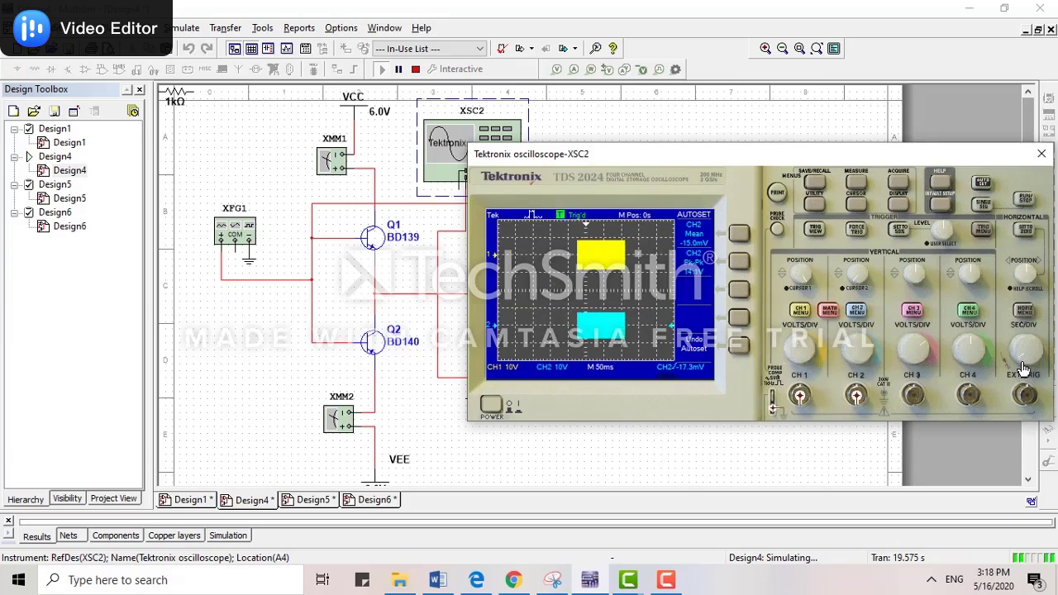
pyautogui.click(1023, 364)
pyautogui.click(1025, 367)
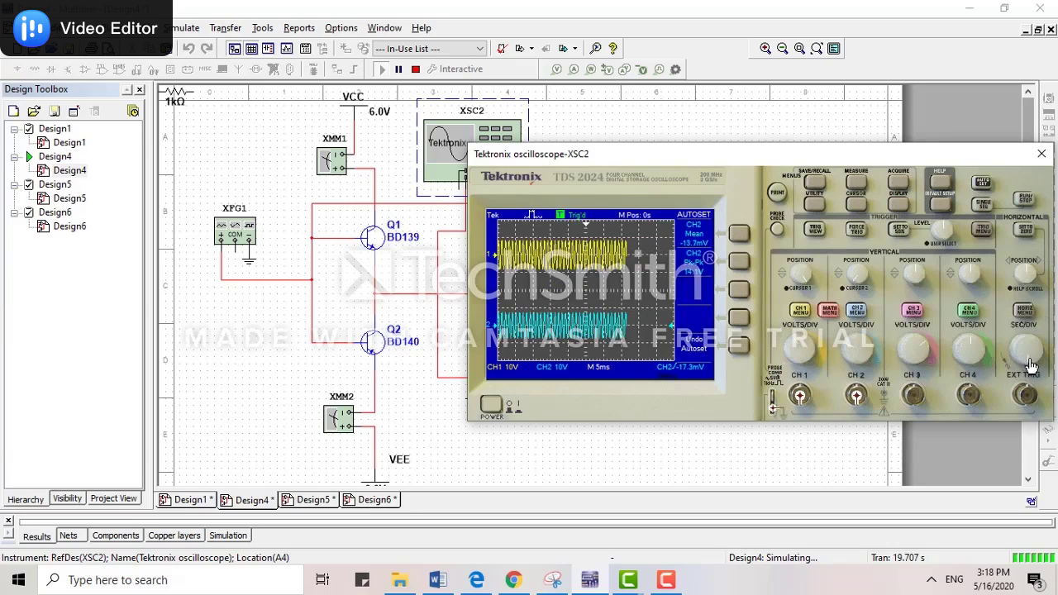
pyautogui.click(1029, 365)
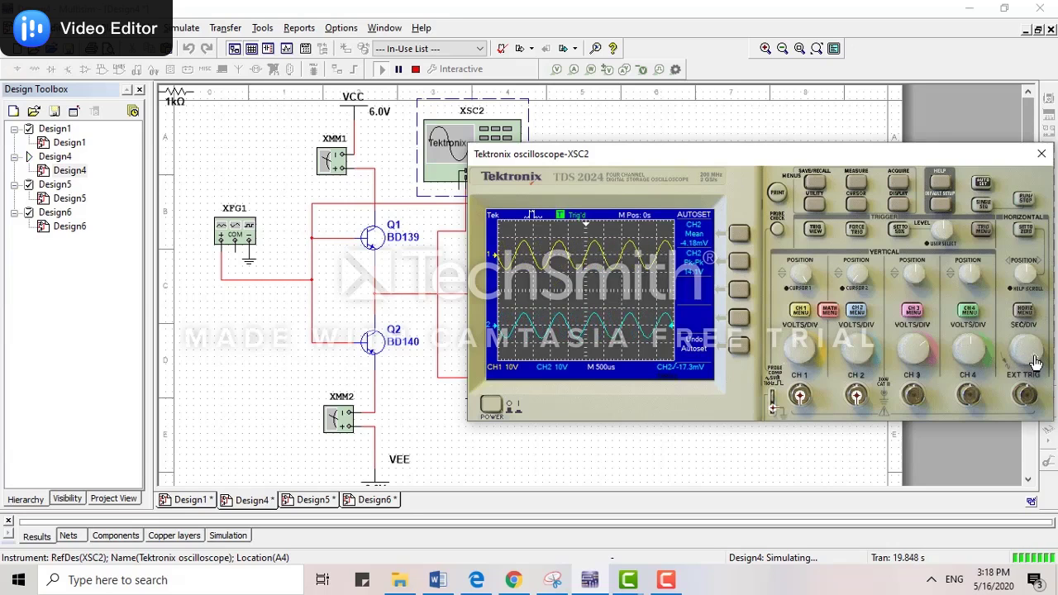
# Lower the CH1 trace on oscilloscope XSC2 to a vertical position of 1 division (10 V)
pyautogui.click(806, 280)
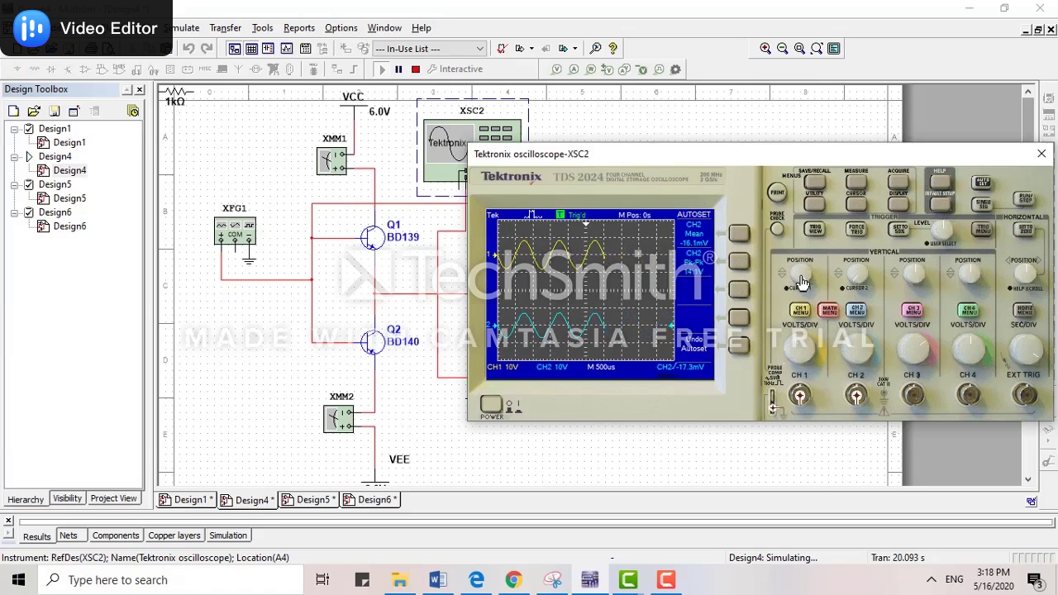
pyautogui.click(799, 282)
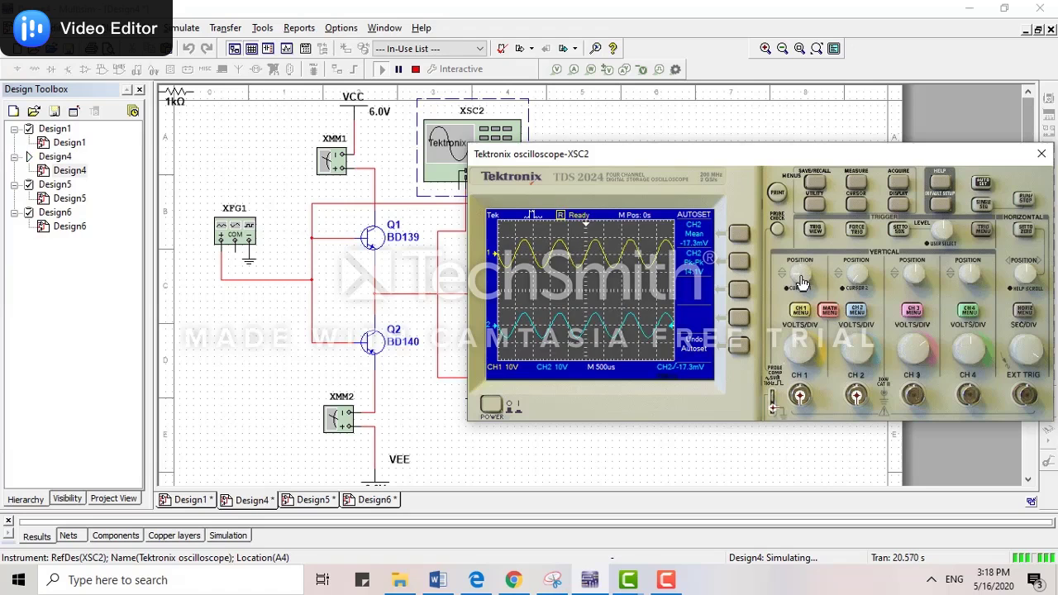
pyautogui.click(800, 283)
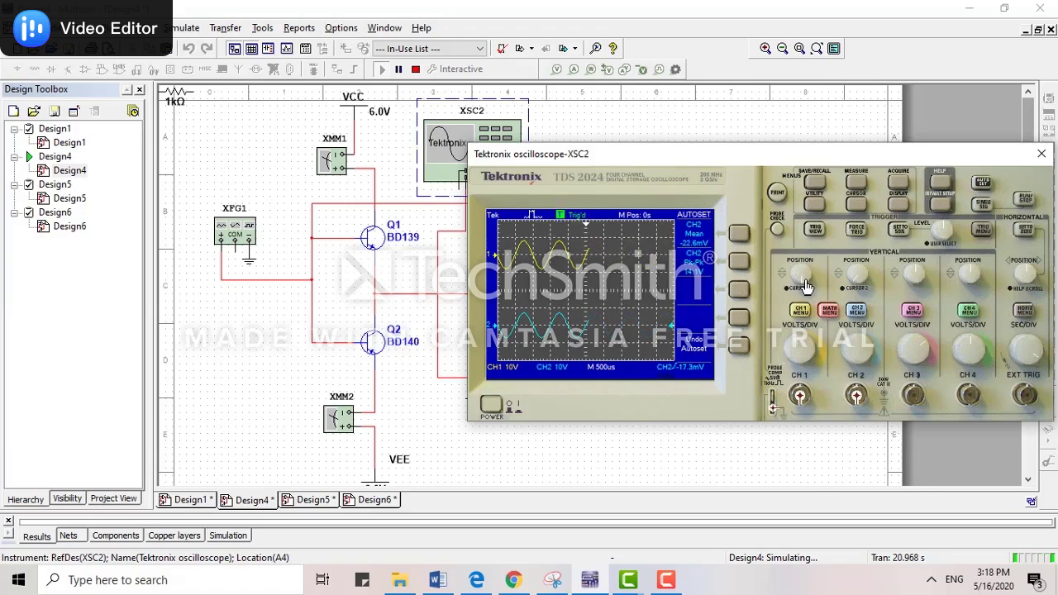
pyautogui.scroll(-1, 807, 286)
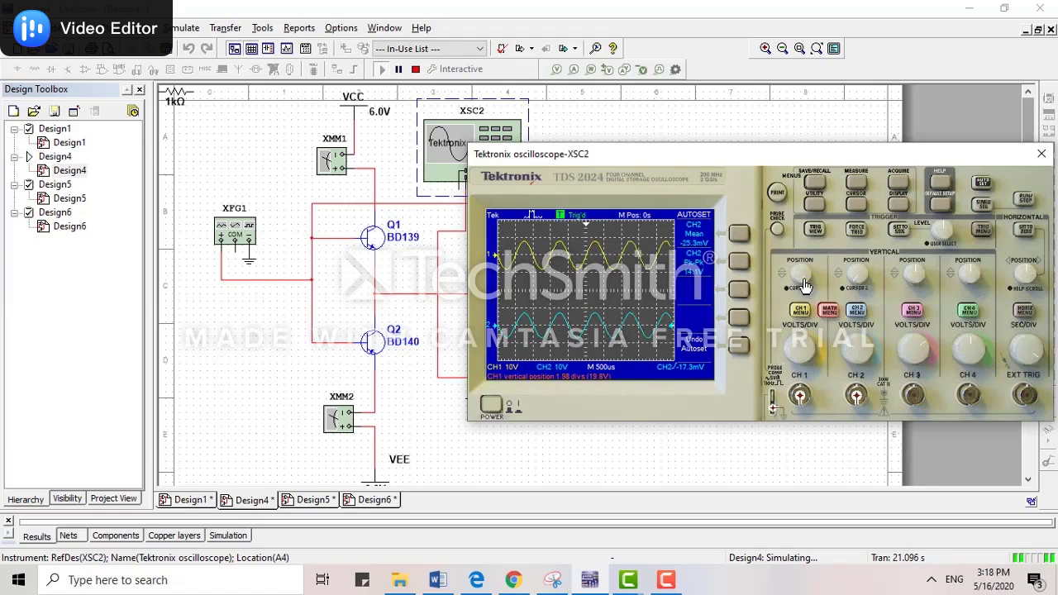
pyautogui.scroll(-11, 802, 280)
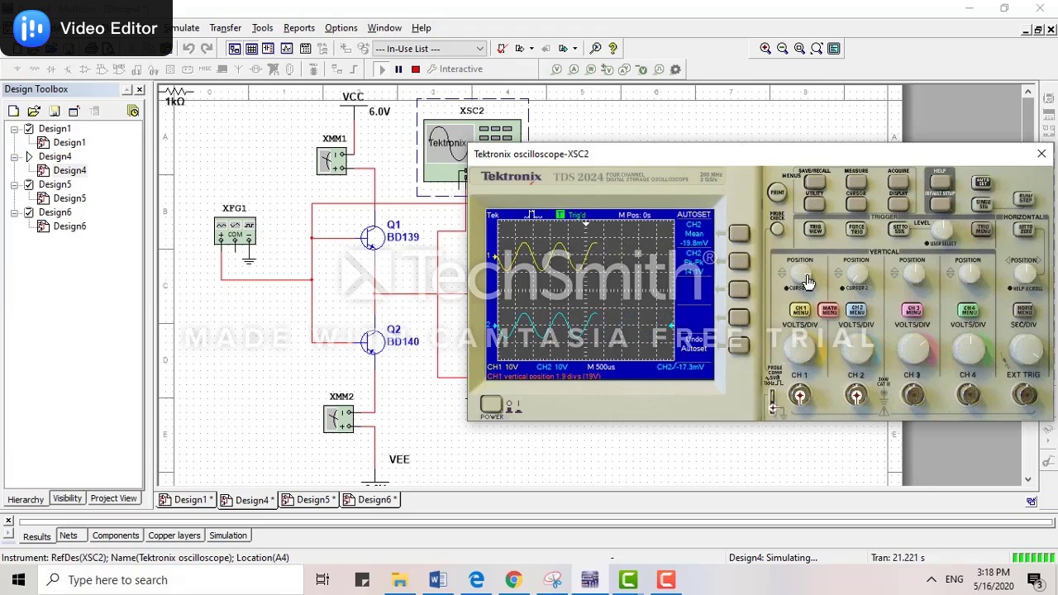
pyautogui.scroll(-3, 800, 281)
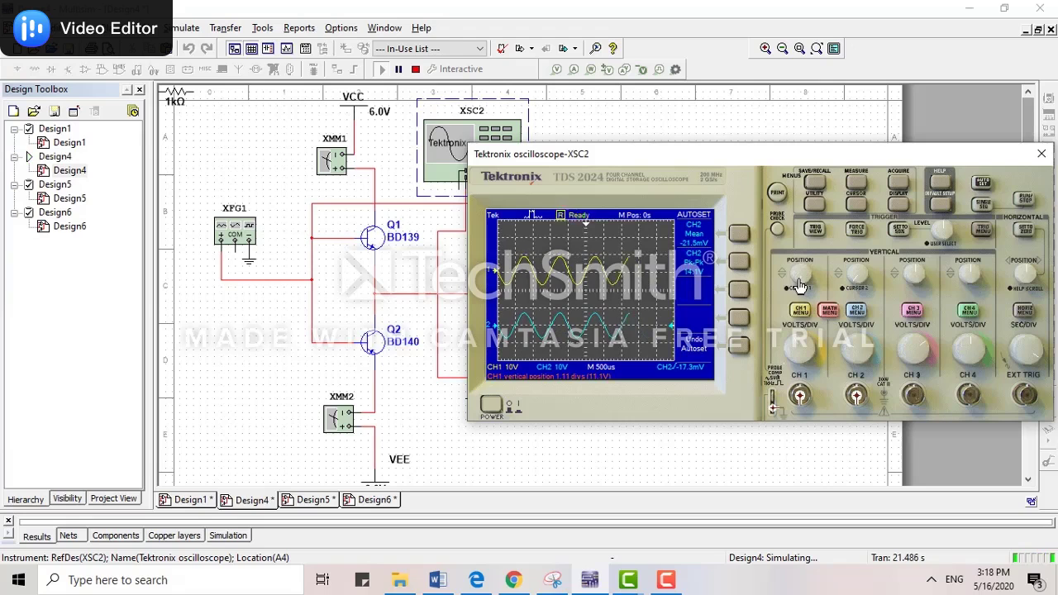
pyautogui.scroll(-5, 806, 286)
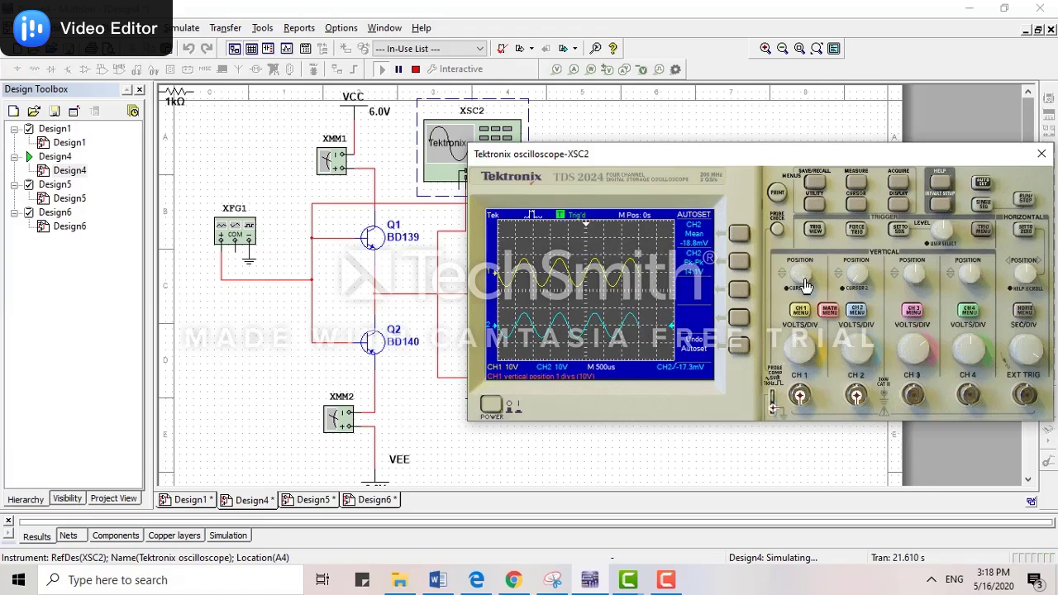
pyautogui.scroll(-5, 860, 284)
# Raise the CH2 trace to a vertical position of 1 division (10 V) so that it overlays CH1
pyautogui.scroll(4, 860, 285)
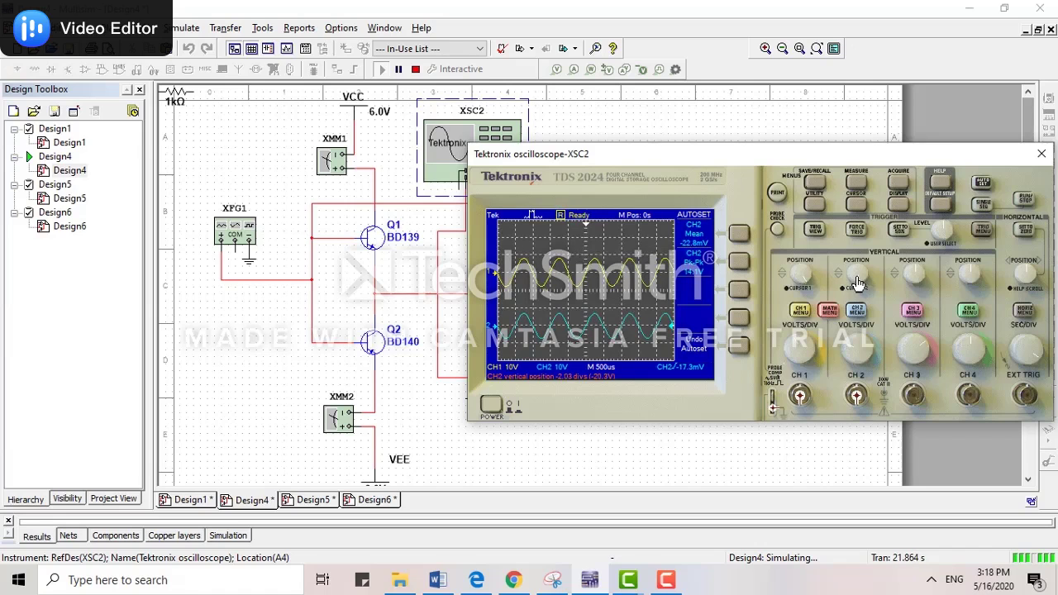
pyautogui.scroll(2, 856, 279)
pyautogui.scroll(10, 857, 280)
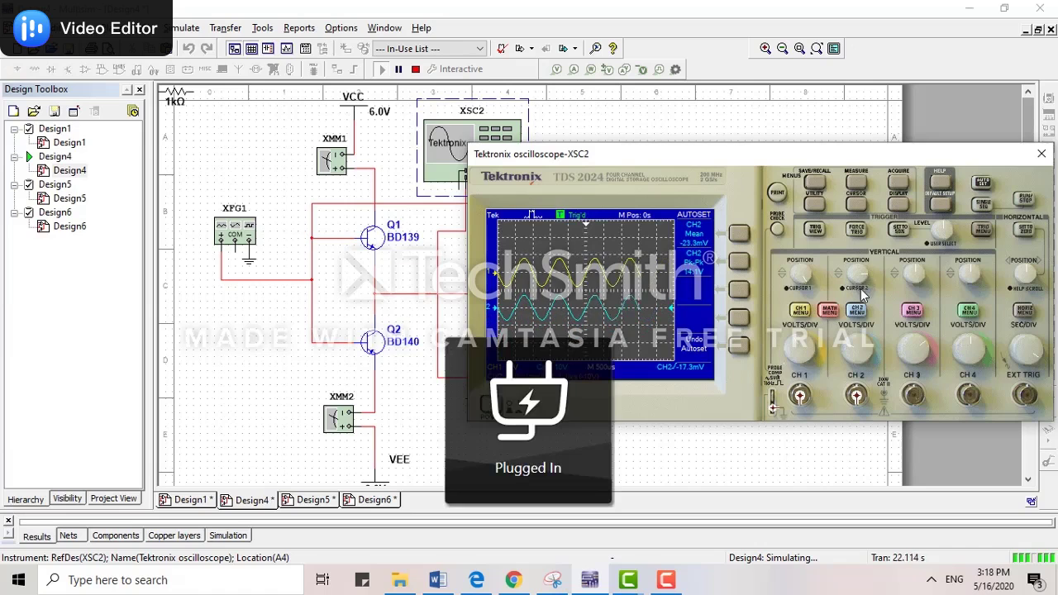
pyautogui.scroll(6, 860, 288)
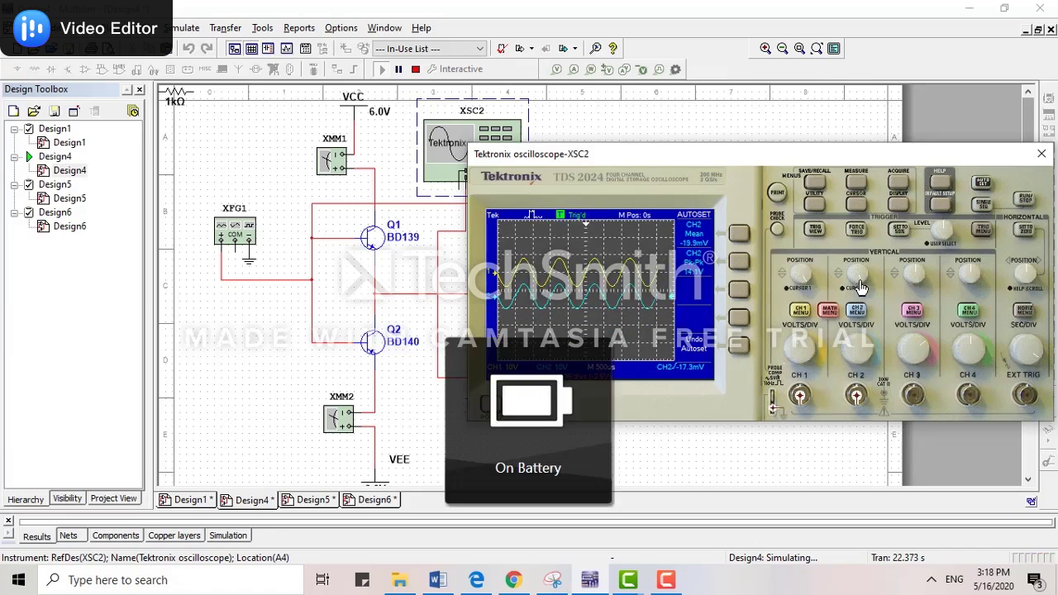
pyautogui.scroll(3, 860, 288)
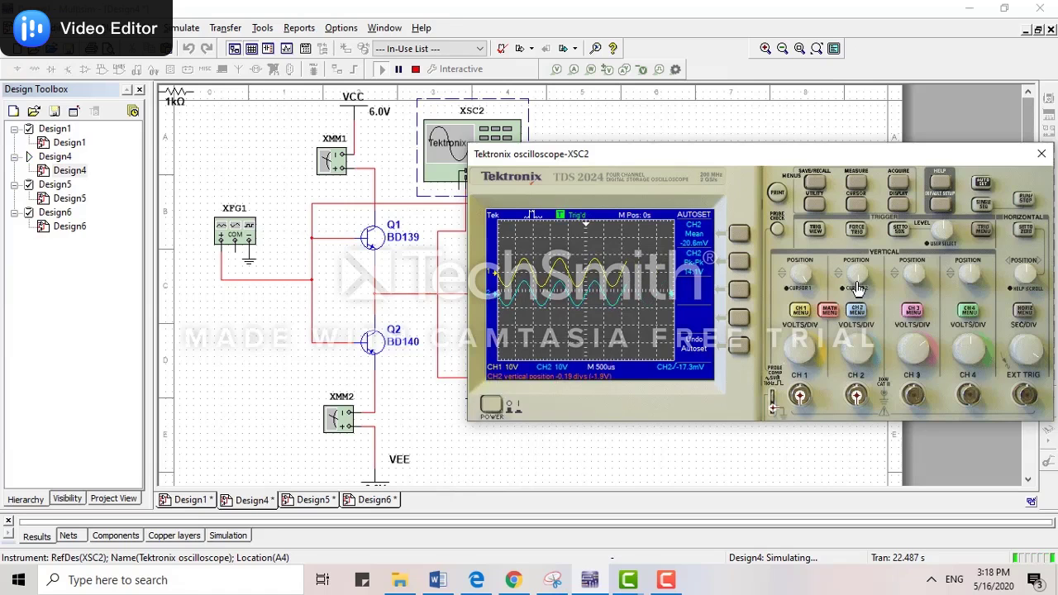
pyautogui.scroll(3, 859, 281)
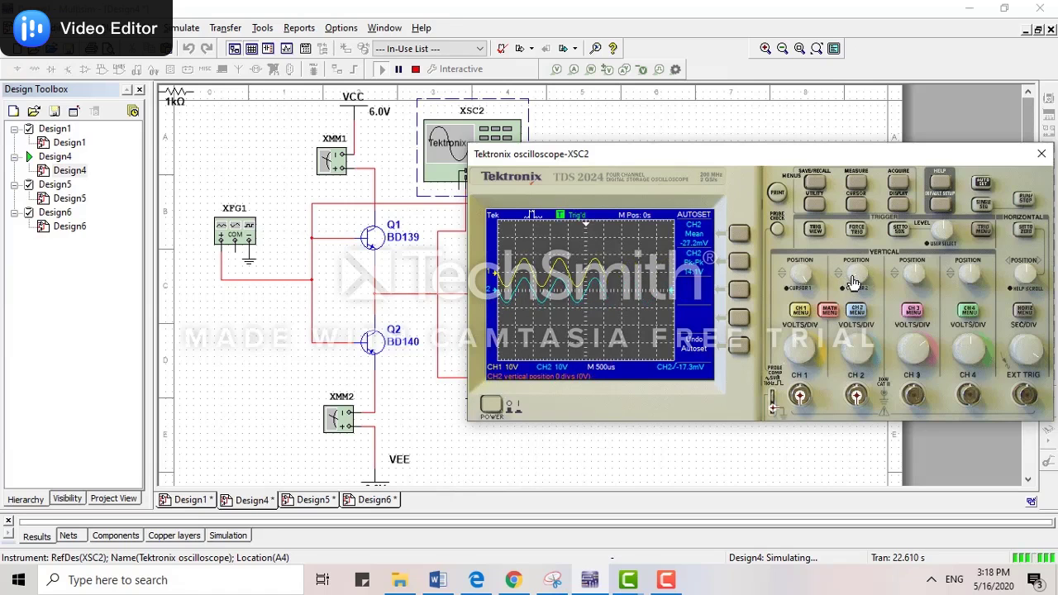
pyautogui.scroll(3, 855, 279)
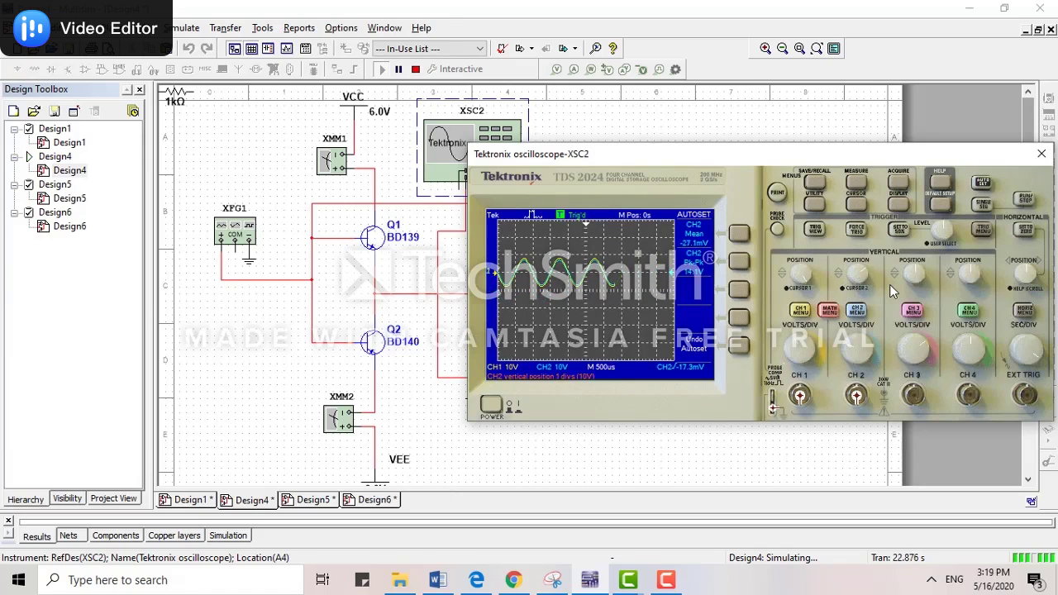
# Display the FFT on oscilloscope XSC2 and change its source channel from CH3
pyautogui.click(832, 311)
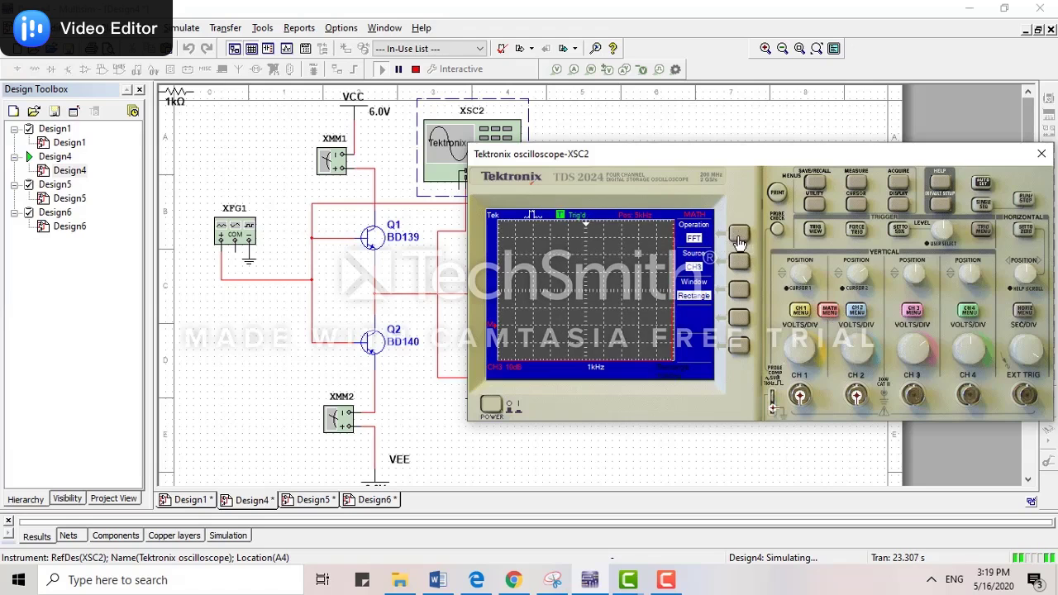
pyautogui.click(741, 263)
pyautogui.click(740, 263)
# Close the XSC2 oscilloscope and XFG1 function generator windows and stop the Design4 simulation
pyautogui.click(1042, 157)
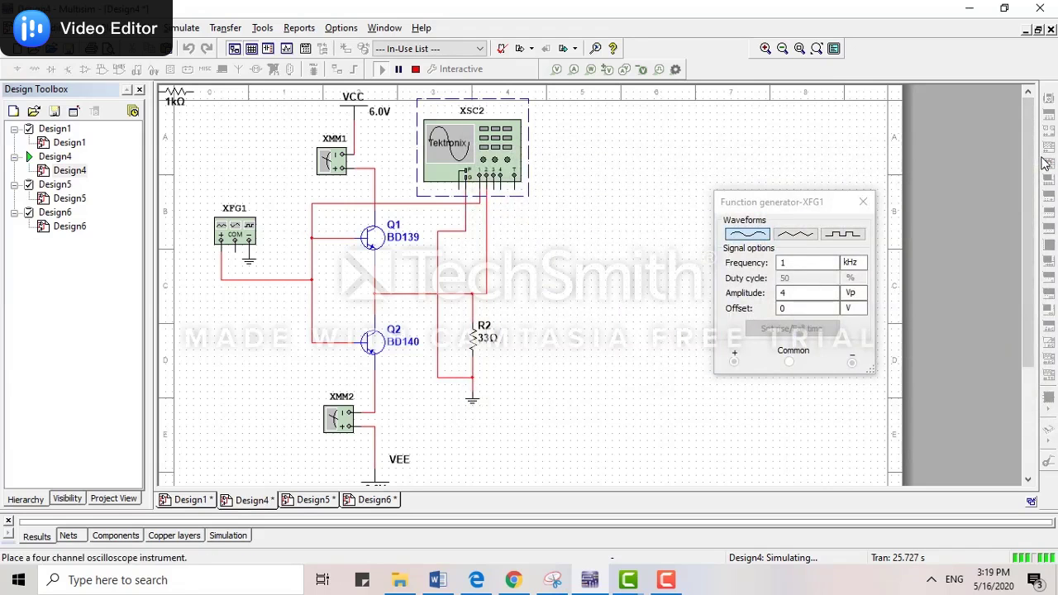
pyautogui.click(863, 202)
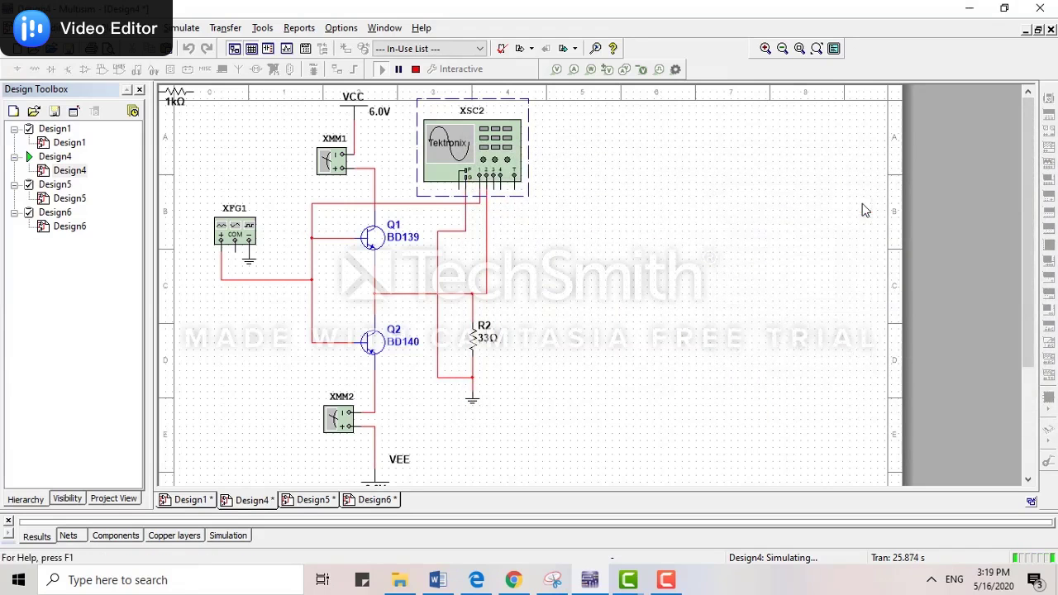
pyautogui.click(415, 69)
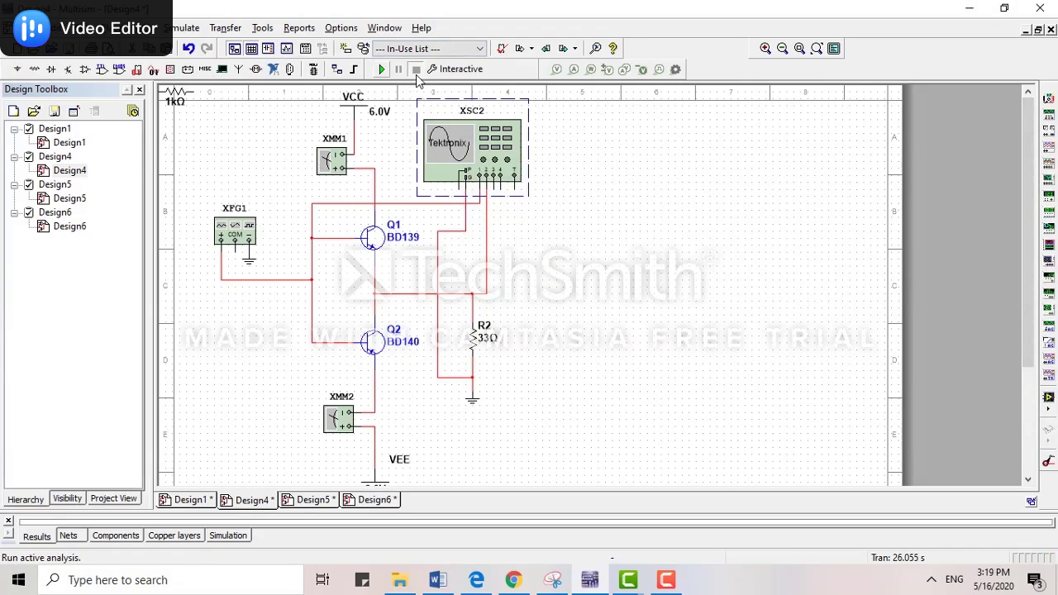
# Switch to Design5, close its function generator window and start the simulation
pyautogui.click(65, 186)
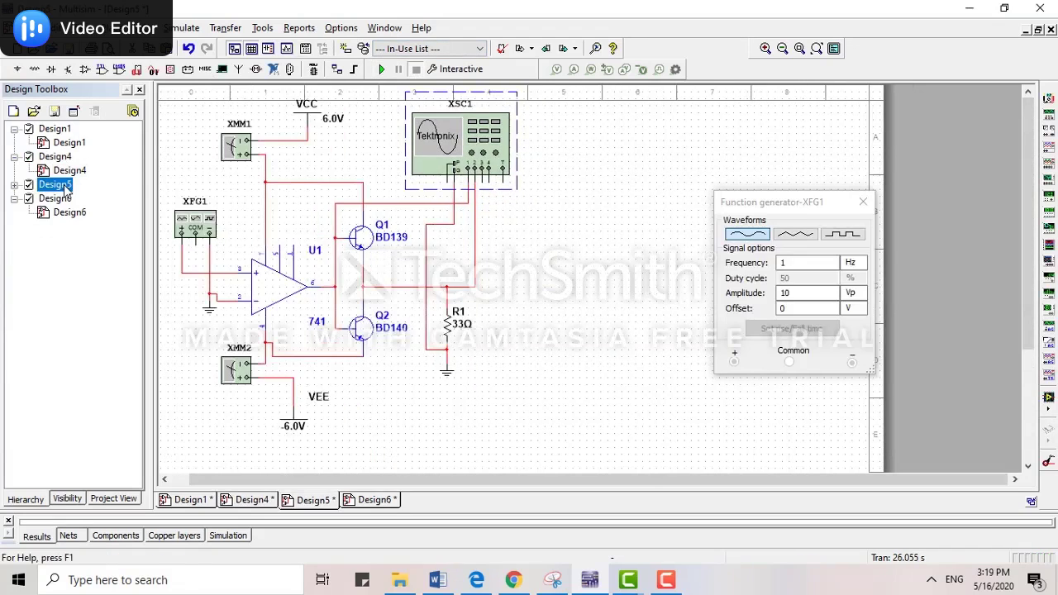
pyautogui.click(863, 202)
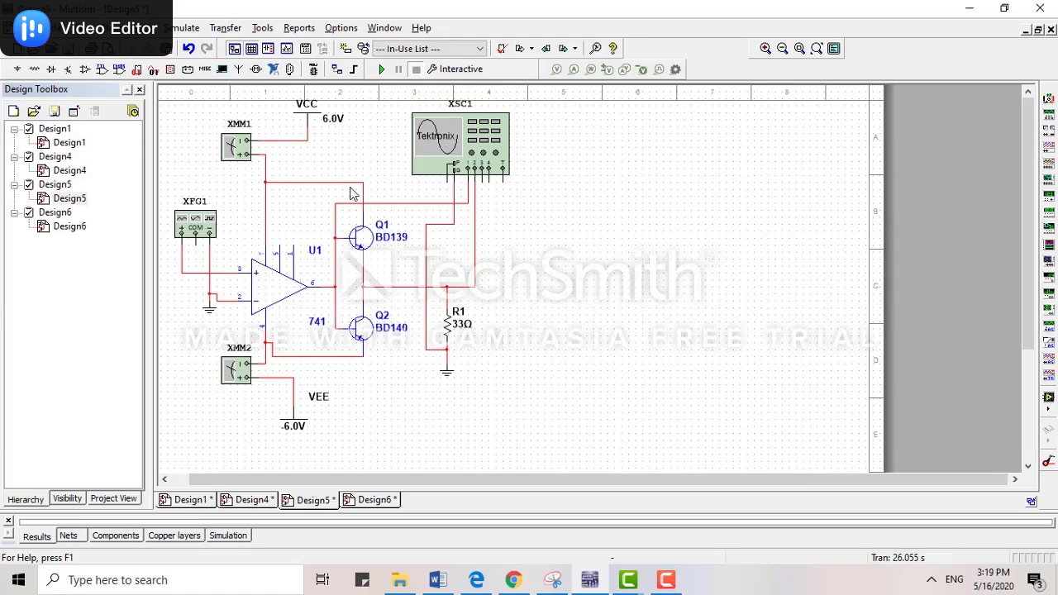
pyautogui.click(380, 70)
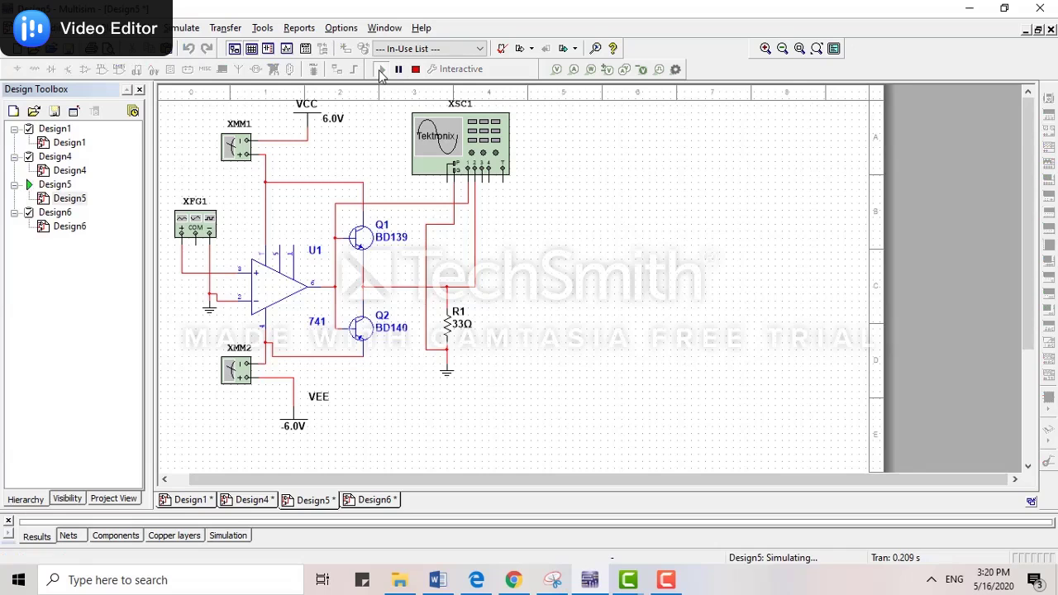
# Open Design5's function generator XFG1 and oscilloscope XSC1, and change the oscilloscope's display format to XY
pyautogui.doubleClick(195, 234)
pyautogui.doubleClick(484, 147)
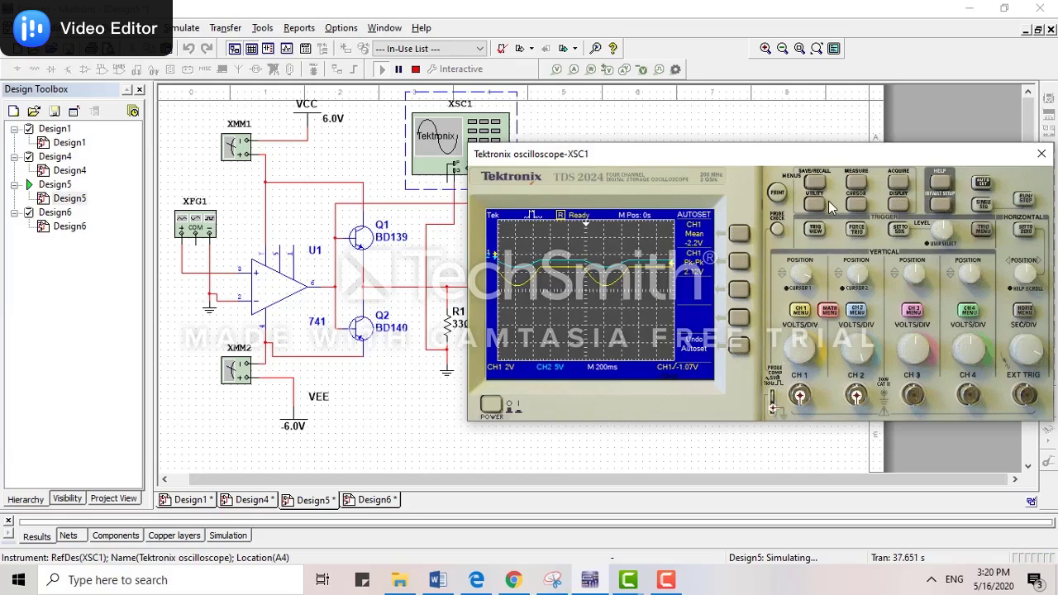
pyautogui.click(899, 203)
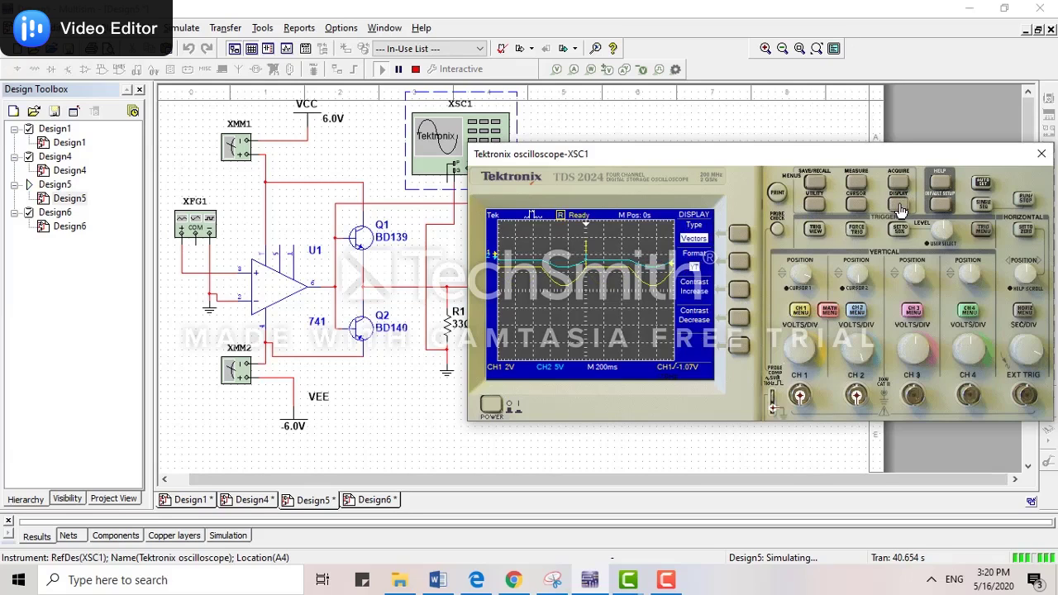
pyautogui.click(743, 270)
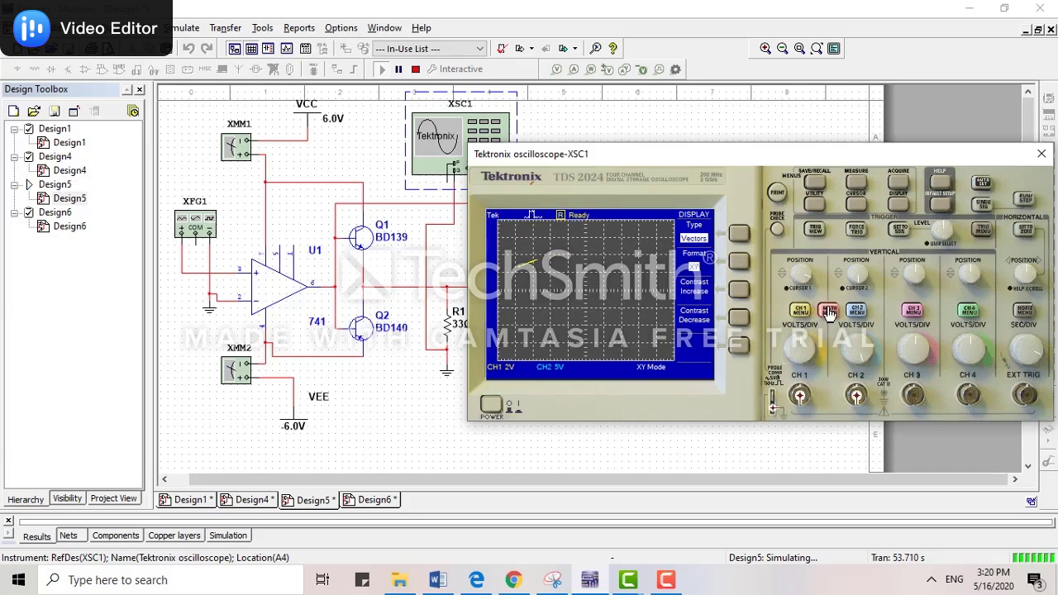
# Autoset oscilloscope XSC1 to show the CH1 and CH2 waveforms, and set its time base to 100 ms per division
pyautogui.click(980, 185)
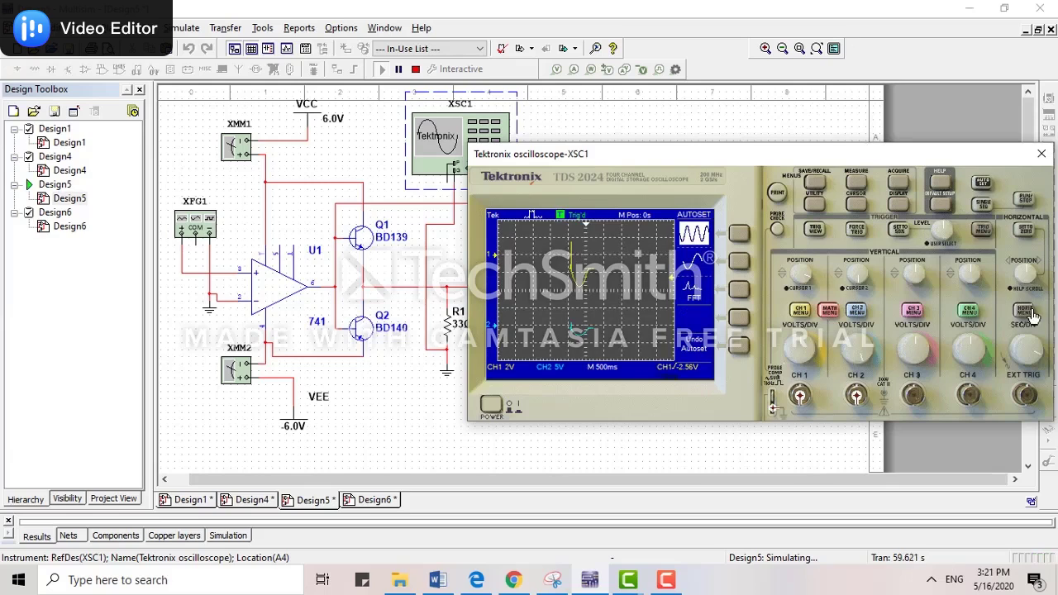
pyautogui.click(1036, 366)
pyautogui.click(1036, 364)
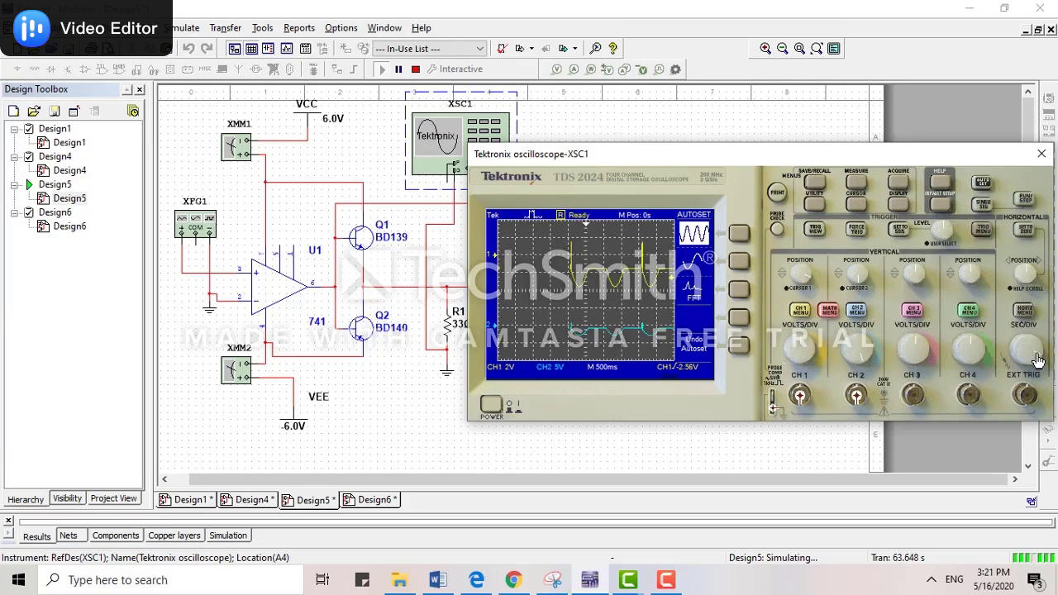
pyautogui.click(1037, 357)
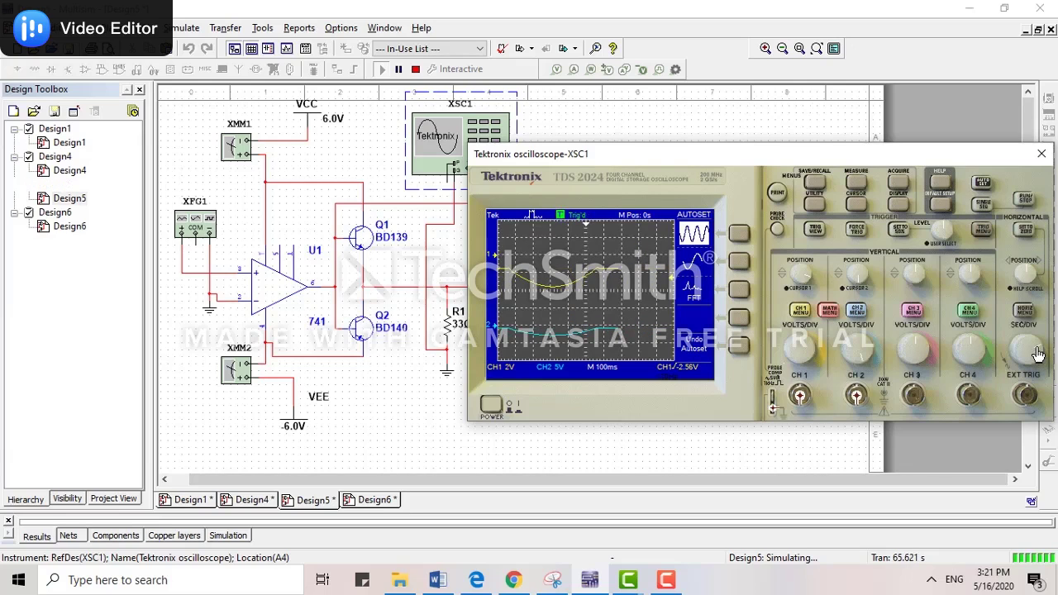
# Display the FFT on oscilloscope XSC1 and cycle its source channel from CH1 through the other channels
pyautogui.click(827, 312)
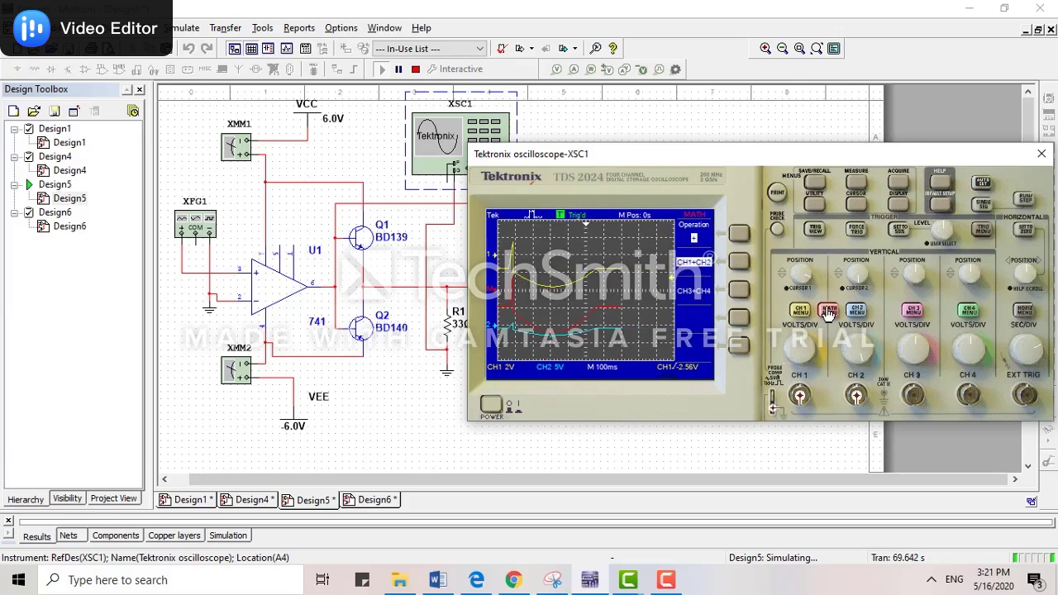
pyautogui.click(740, 233)
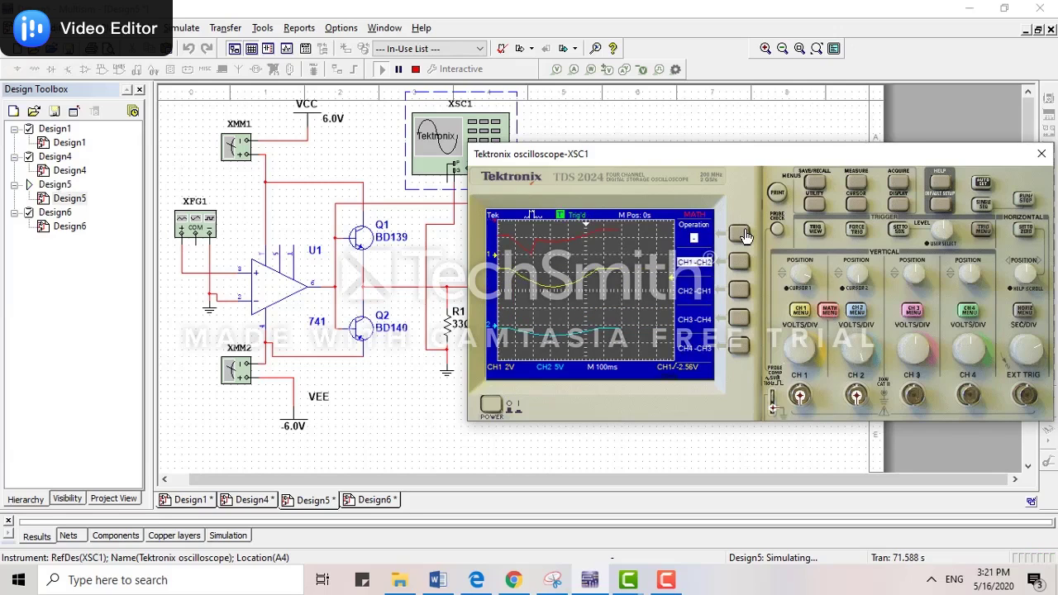
pyautogui.click(742, 234)
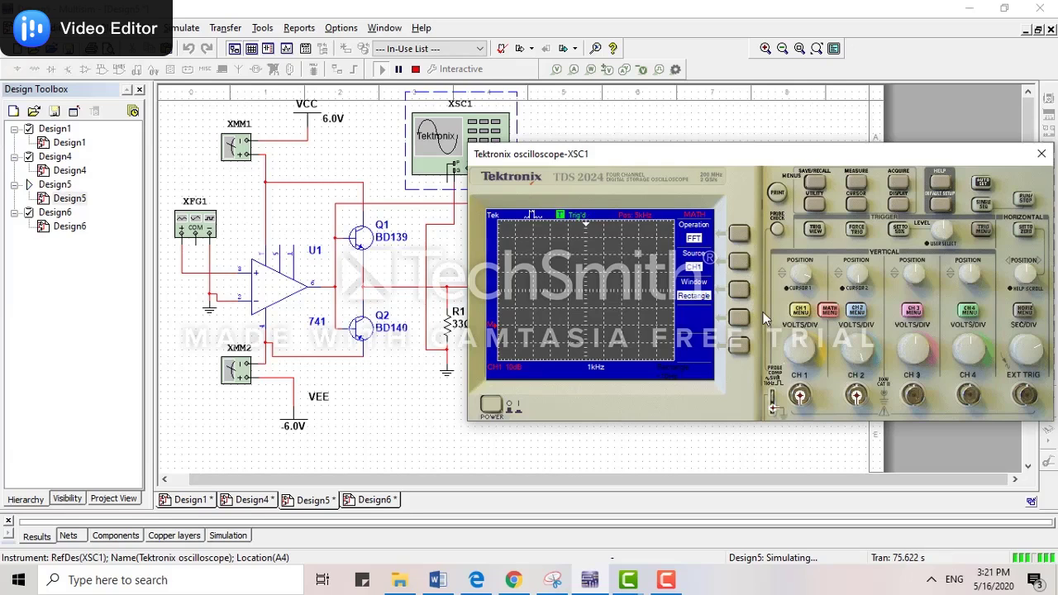
pyautogui.click(739, 262)
pyautogui.click(746, 264)
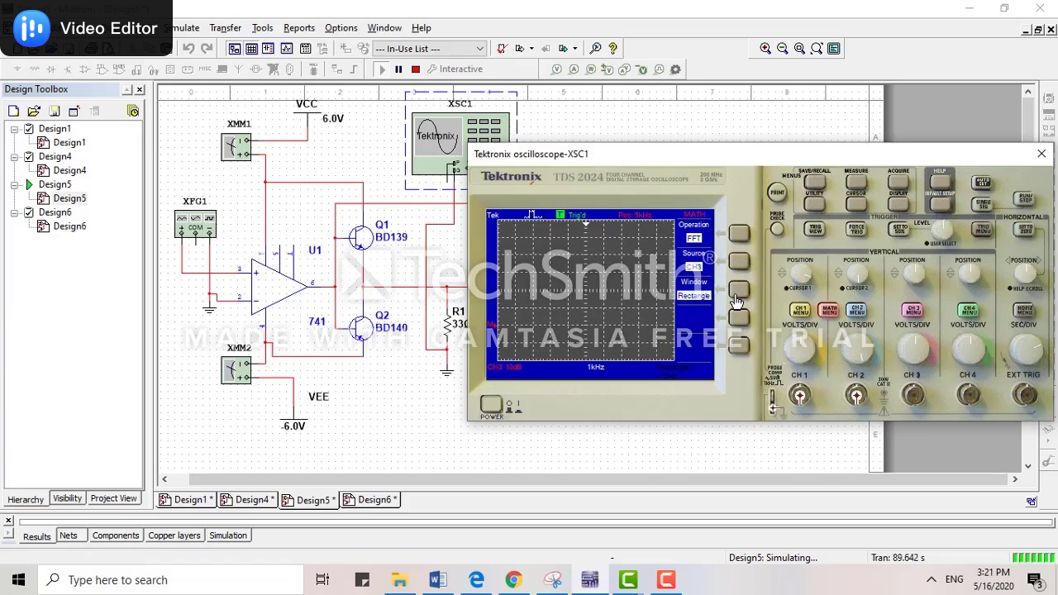
pyautogui.click(732, 263)
pyautogui.click(731, 263)
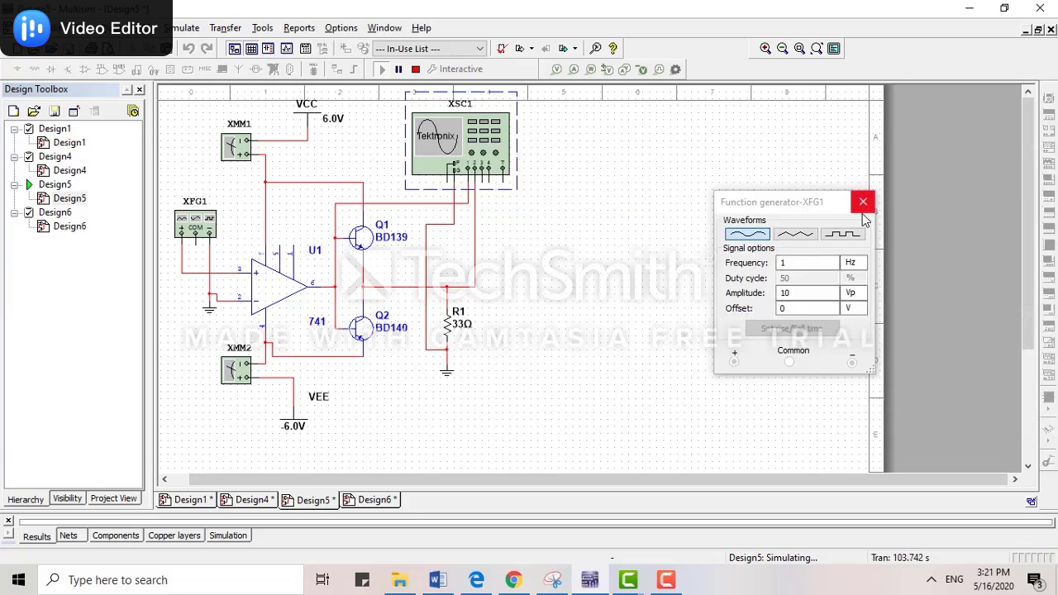
# Close the function generator XFG1 window and stop the Design5 simulation
pyautogui.click(861, 203)
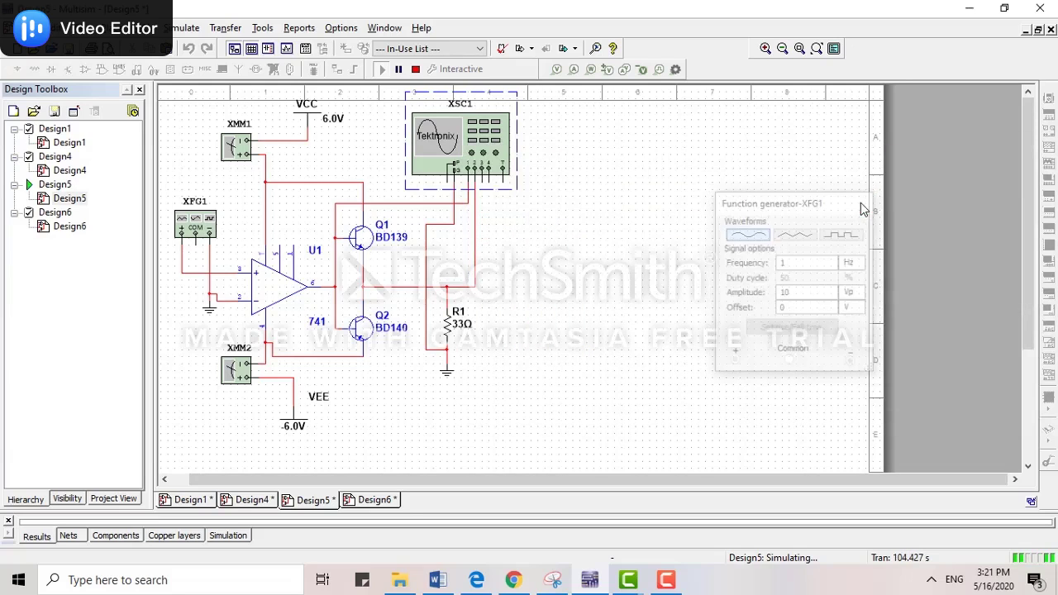
pyautogui.click(415, 69)
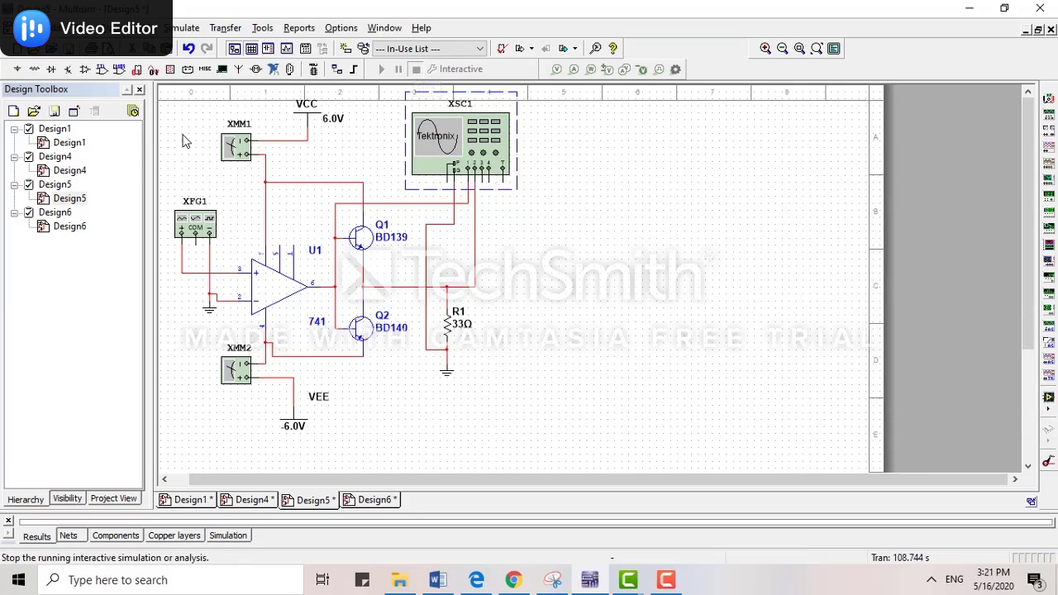
# Start the Design6 simulation and open its function generator XFG1 and oscilloscope XSC1
pyautogui.doubleClick(56, 214)
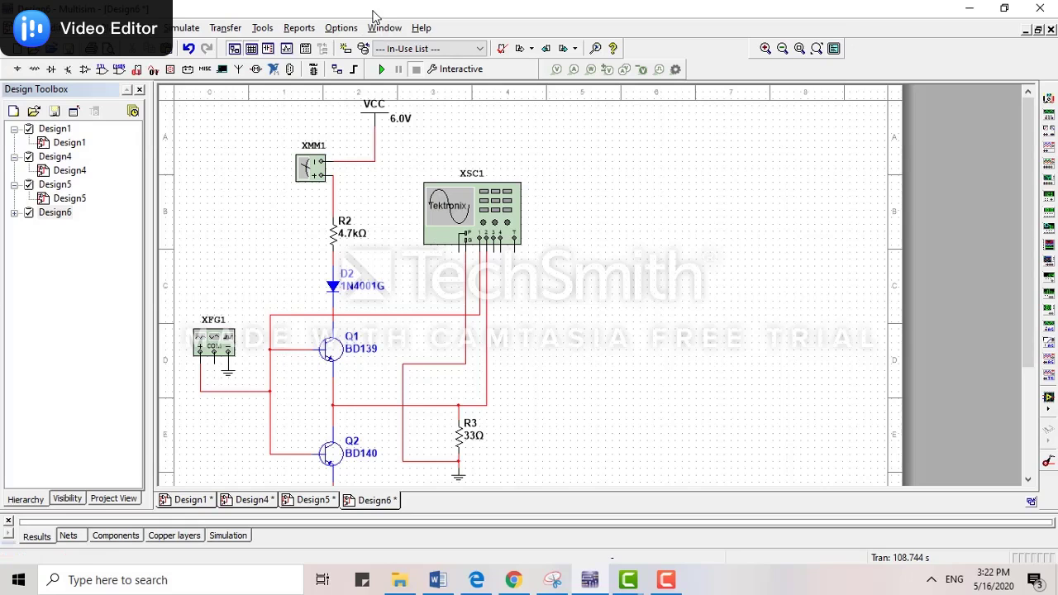
pyautogui.click(381, 69)
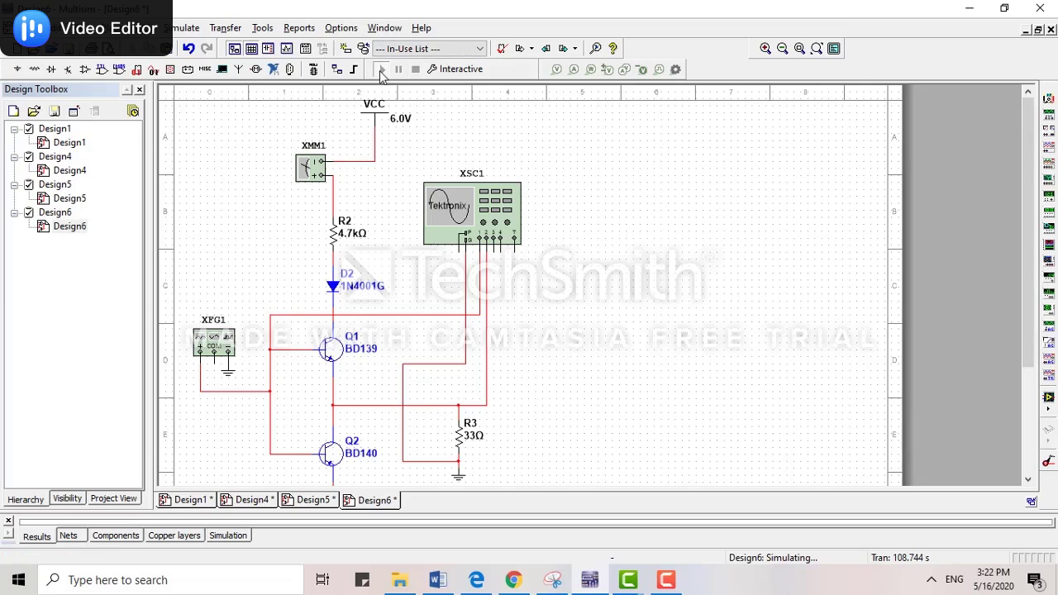
pyautogui.doubleClick(214, 346)
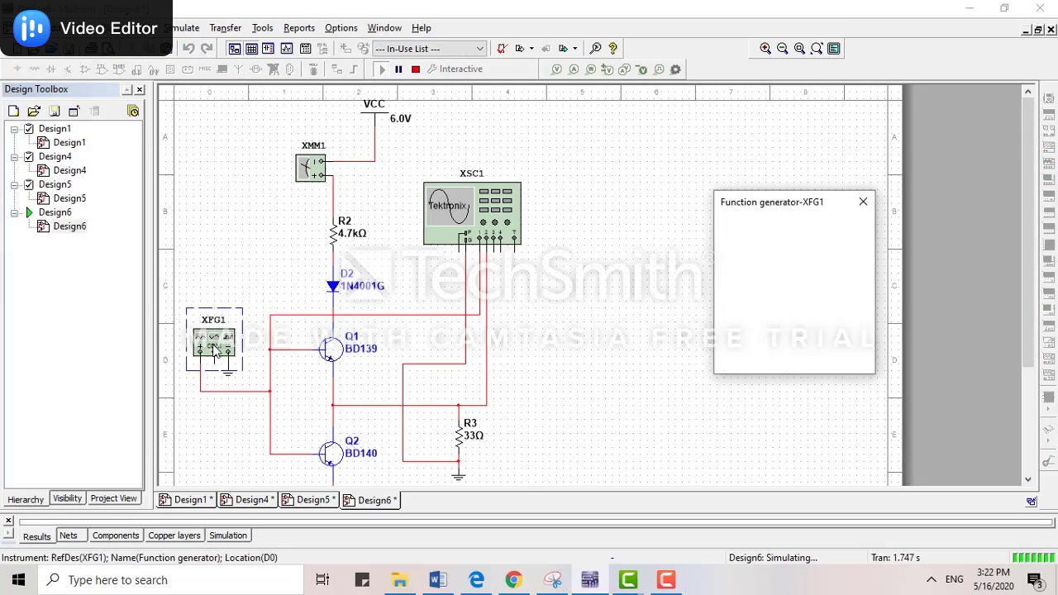
pyautogui.doubleClick(507, 224)
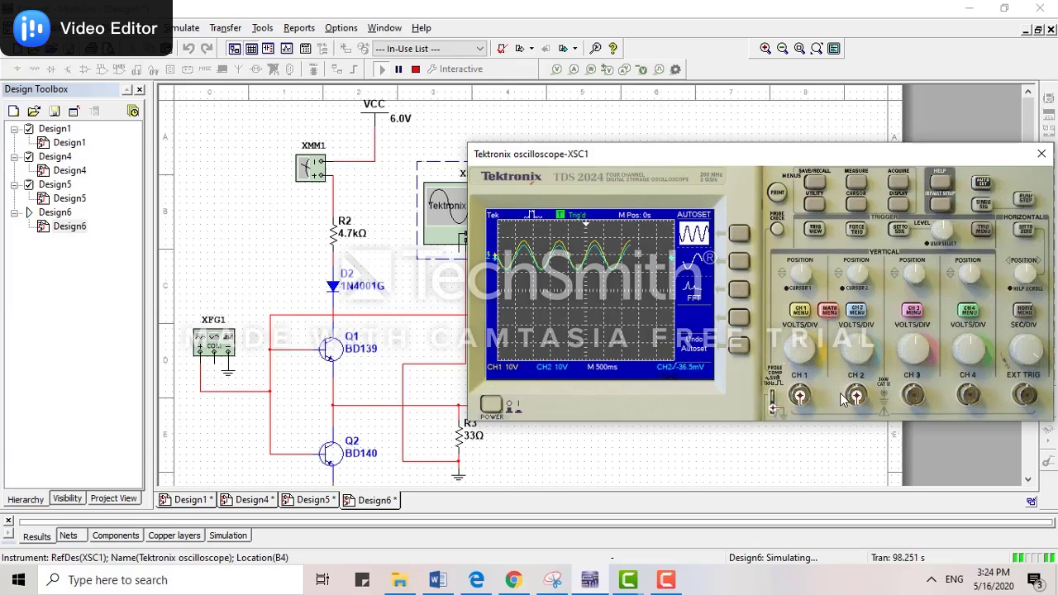
# Autoset the oscilloscope, then set CH1's vertical position to 1 div and raise the CH2 trace close to it
pyautogui.click(830, 312)
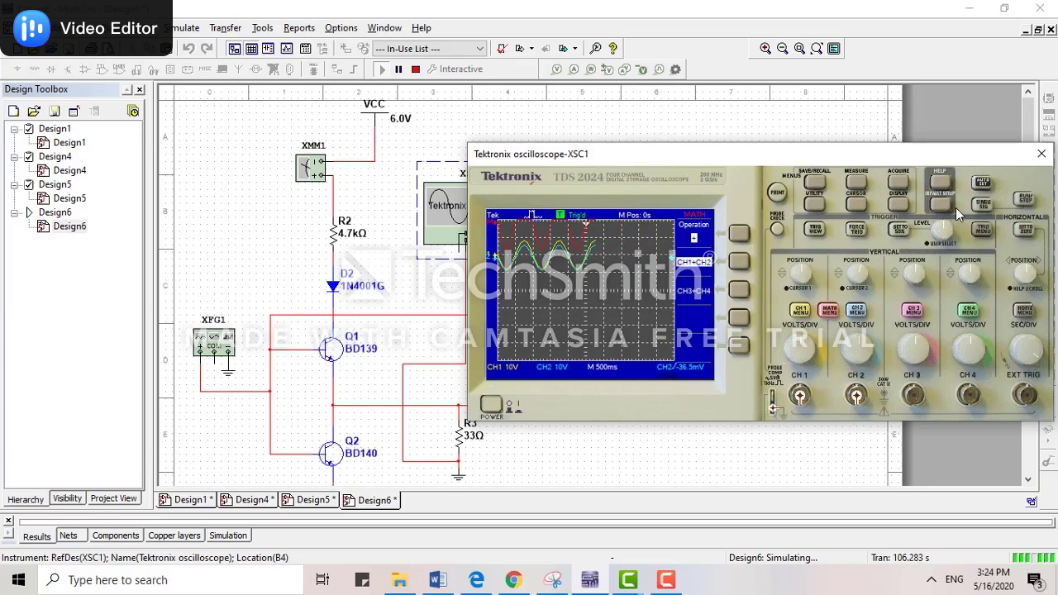
pyautogui.click(980, 188)
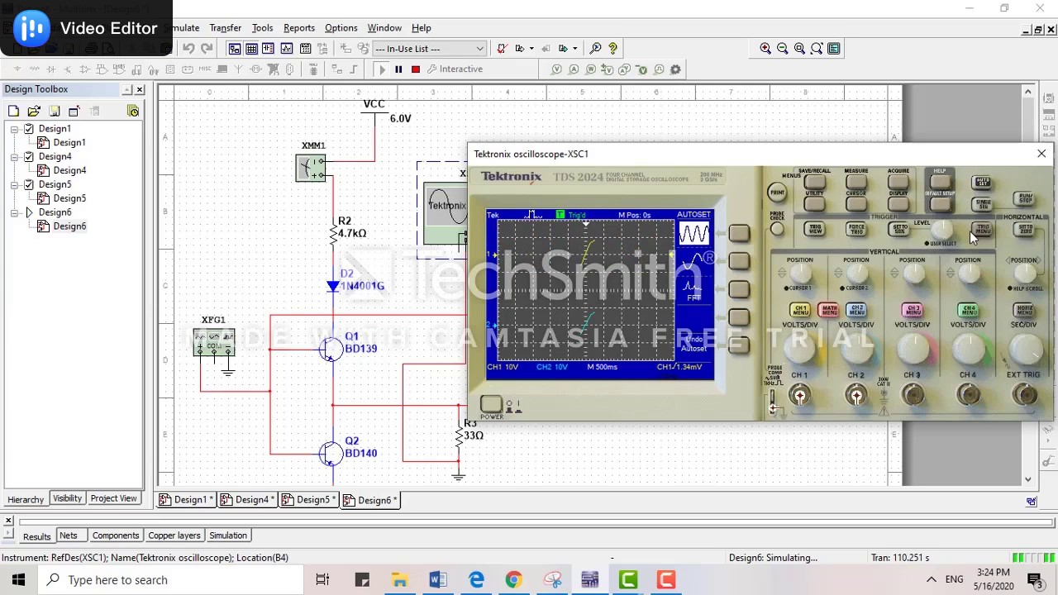
pyautogui.click(806, 283)
pyautogui.moveTo(805, 283)
pyautogui.mouseDown()
pyautogui.moveTo(793, 283)
pyautogui.moveTo(806, 285)
pyautogui.mouseUp()
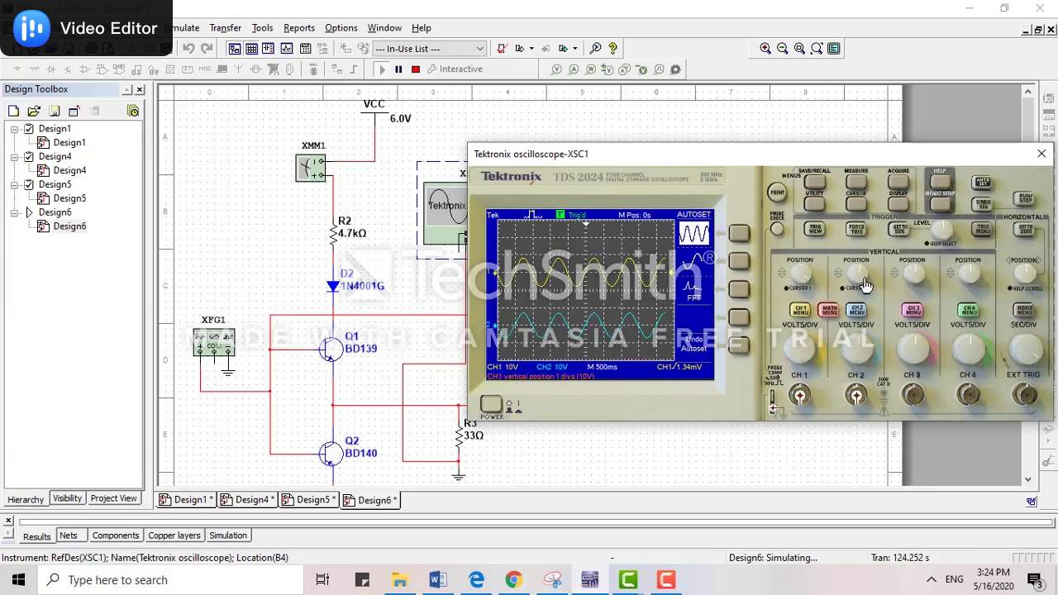
pyautogui.moveTo(865, 285); pyautogui.dragTo(859, 275)
# Display the FFT on Design6's oscilloscope with CH2 as its source
pyautogui.click(828, 317)
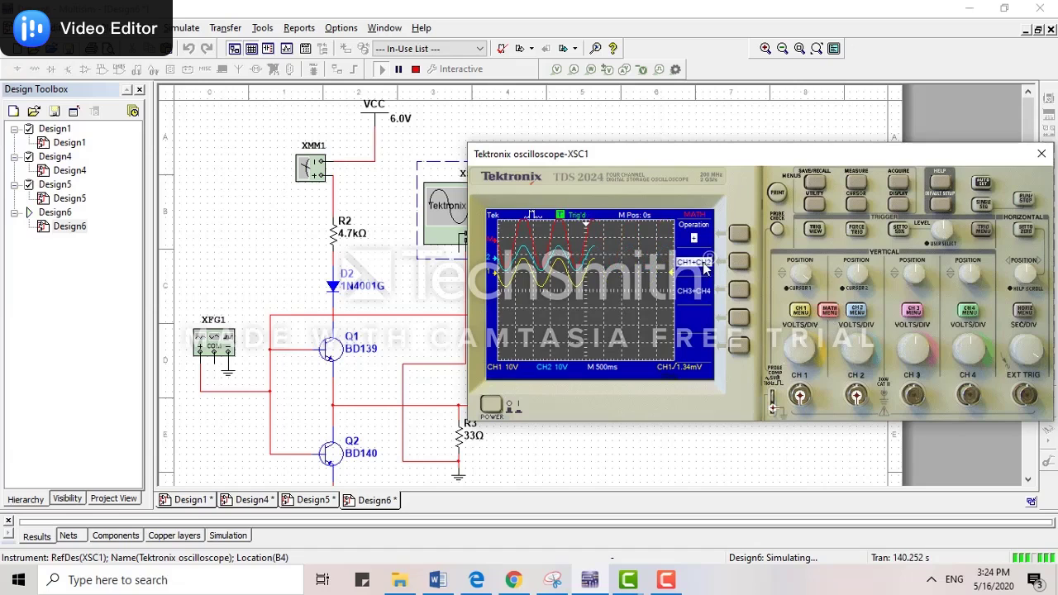
pyautogui.click(735, 237)
pyautogui.click(736, 237)
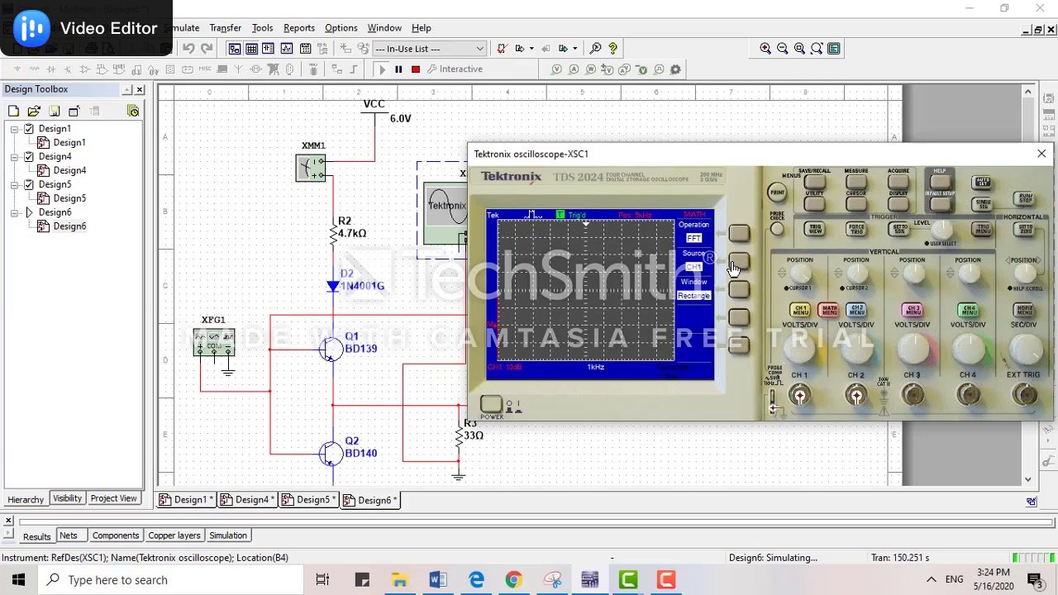
pyautogui.click(737, 262)
# Set the FFT's horizontal scale to 1 Hz per division
pyautogui.click(1028, 362)
pyautogui.click(1040, 355)
pyautogui.click(1031, 349)
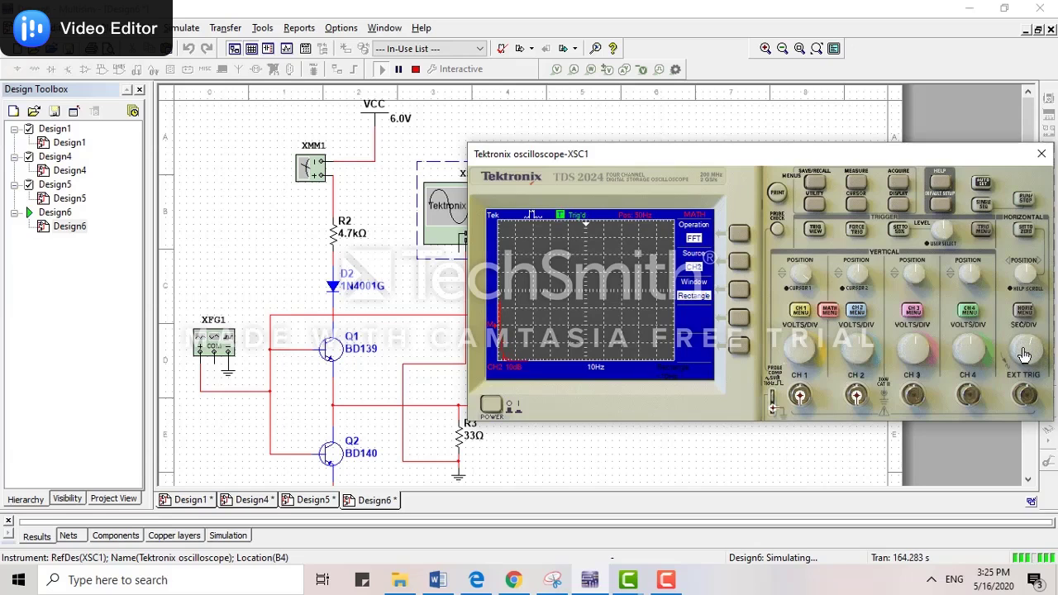
pyautogui.click(1023, 345)
pyautogui.click(1025, 353)
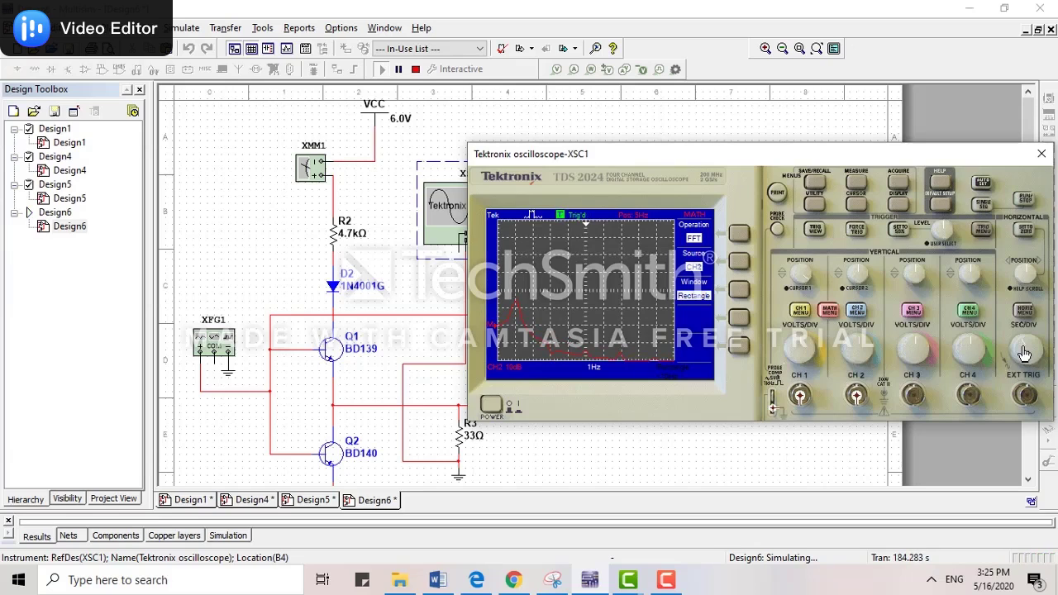
# Cycle the FFT source onward from CH2 to compare the spectra of the other channels
pyautogui.click(738, 263)
pyautogui.click(738, 264)
pyautogui.click(738, 264)
# Close Design6's oscilloscope XSC1 and function generator XFG1 windows
pyautogui.click(1038, 161)
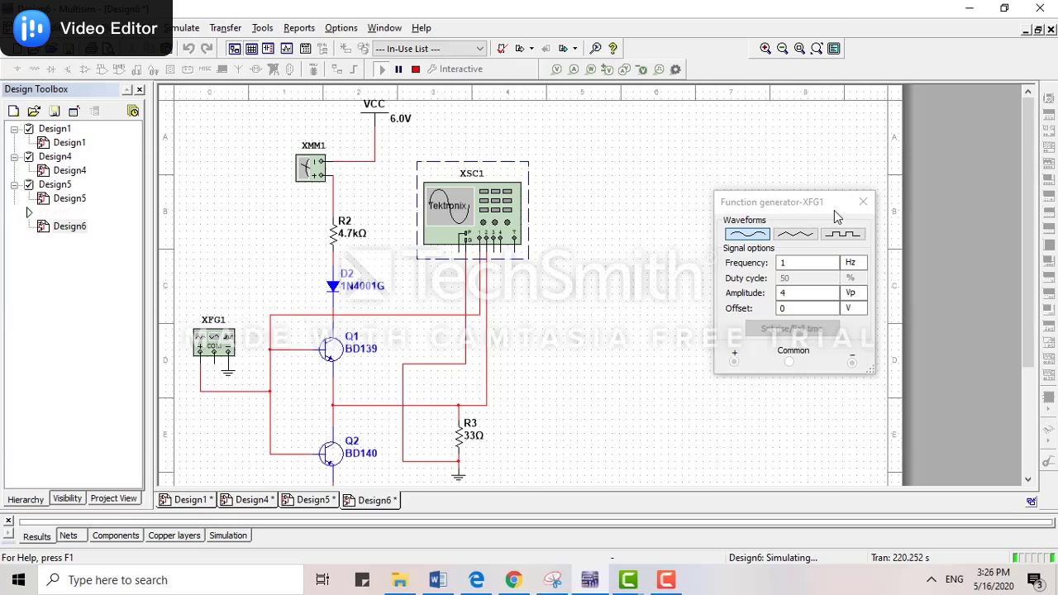
pyautogui.click(863, 202)
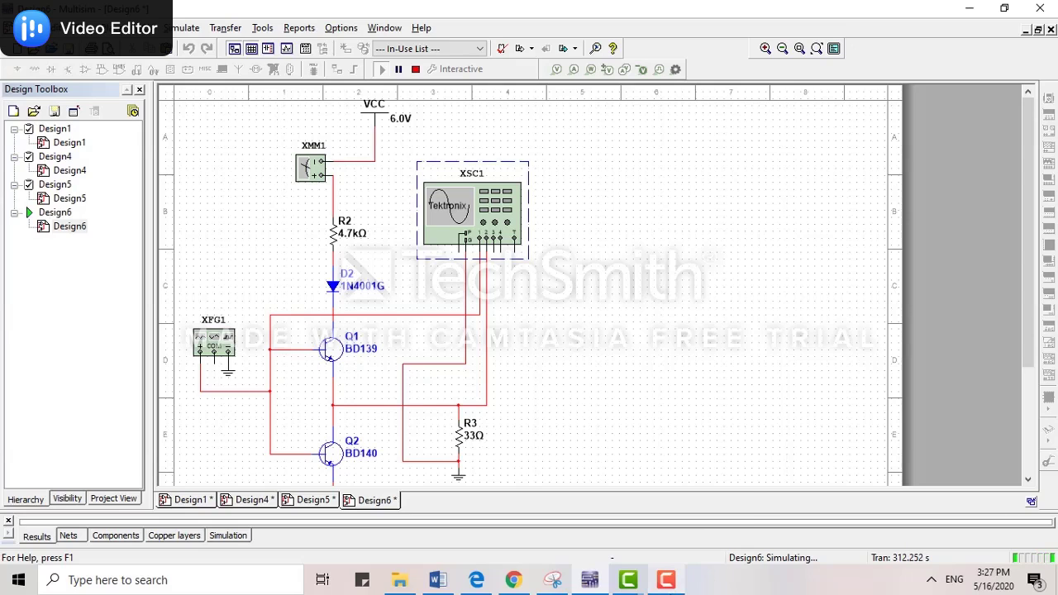
pyautogui.moveTo(666, 579)
pyautogui.click(663, 537)
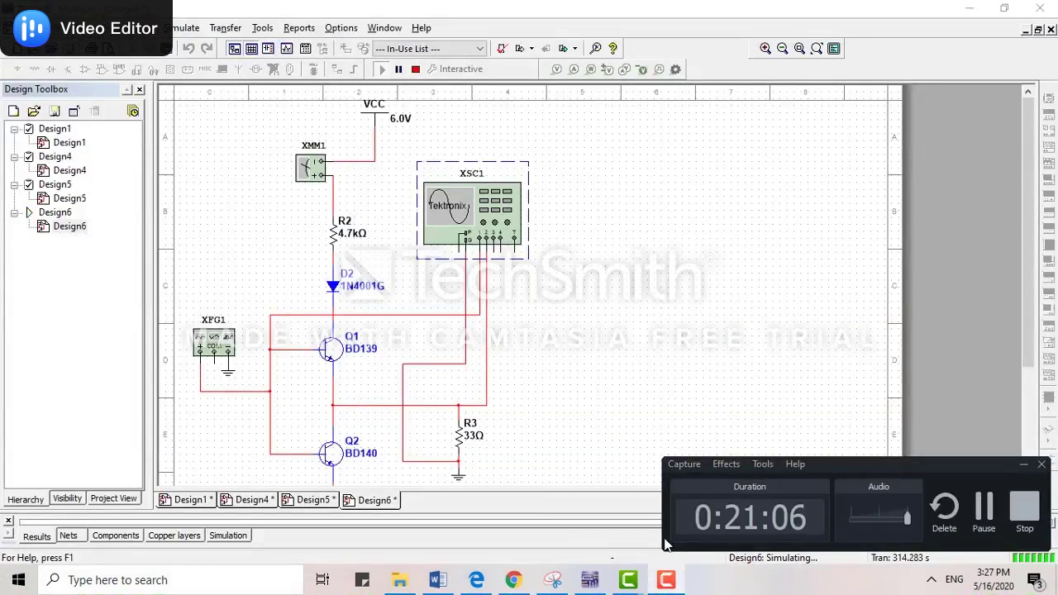
pyautogui.click(983, 510)
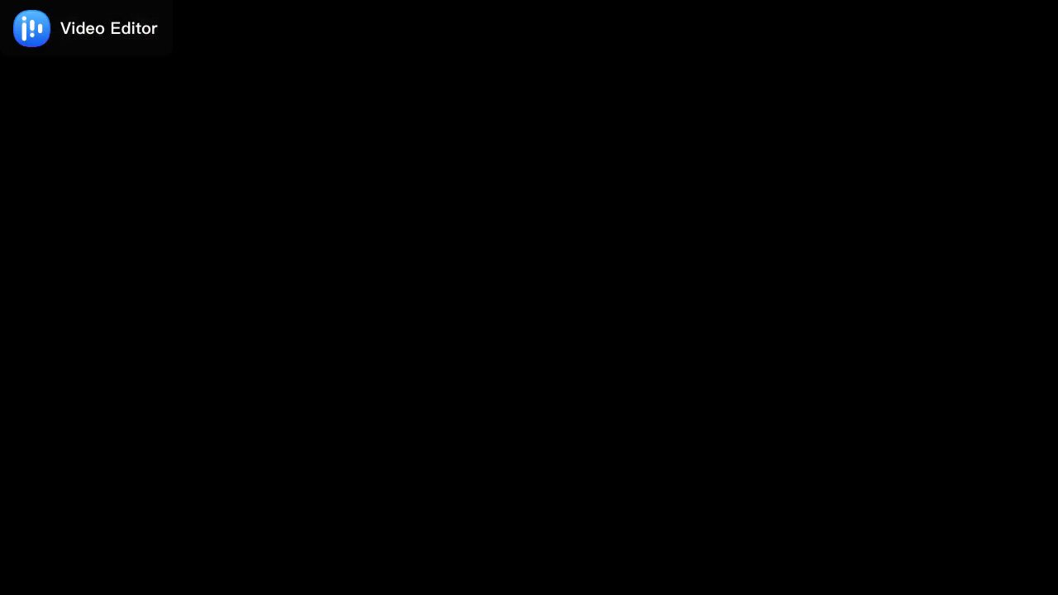